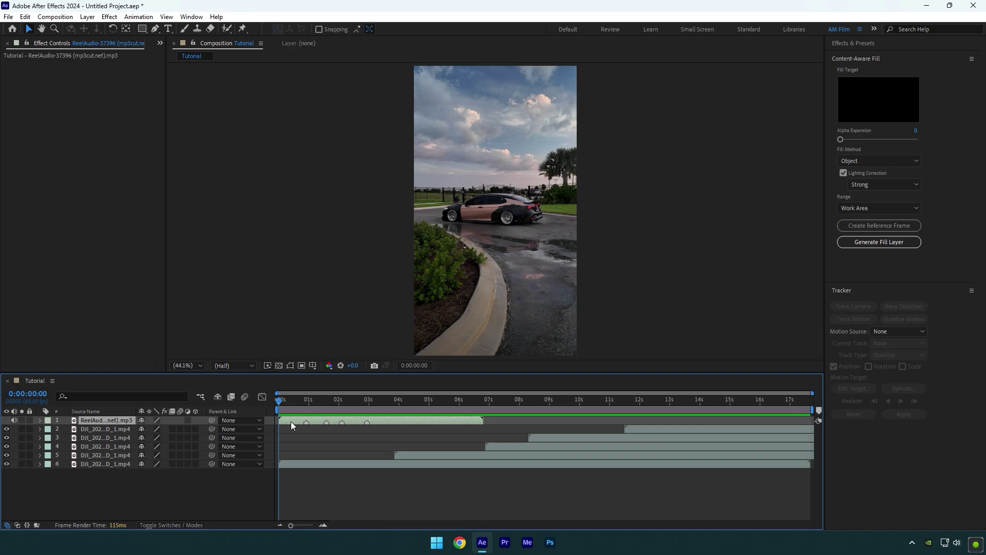
Step: Reveal the audio layer's waveform, add a beat marker at 0:00:03:36, and collapse the layer
key(l)
key(l)
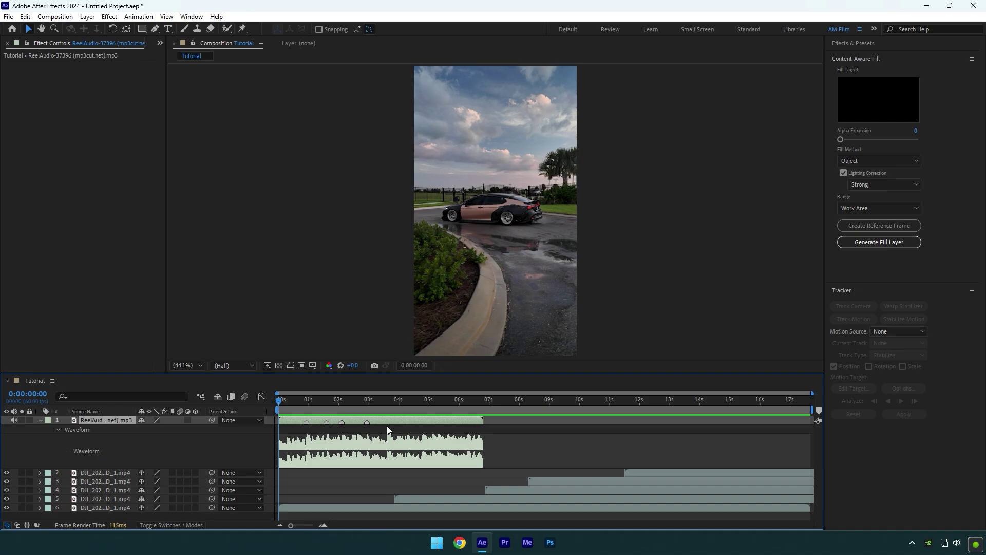
click(386, 402)
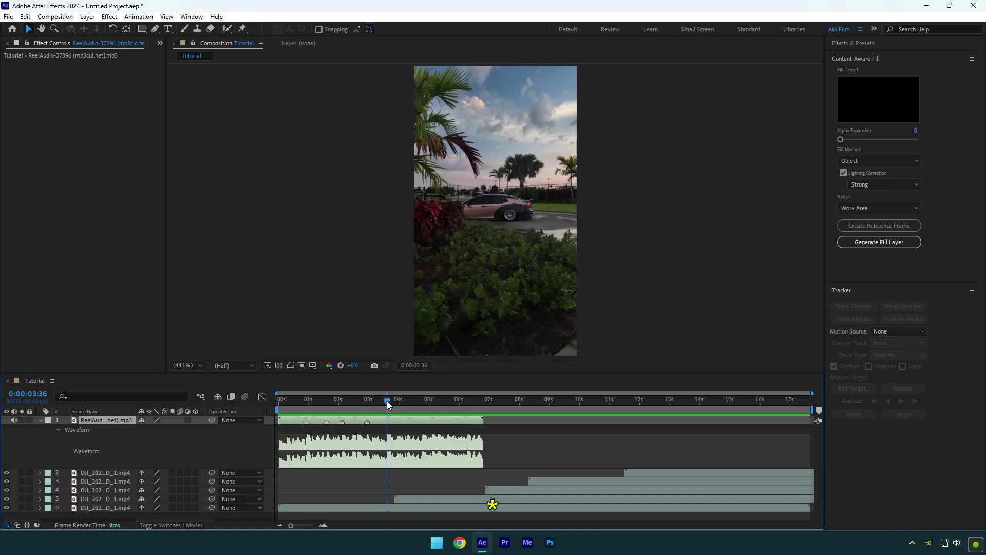
key(KP_Multiply)
click(40, 420)
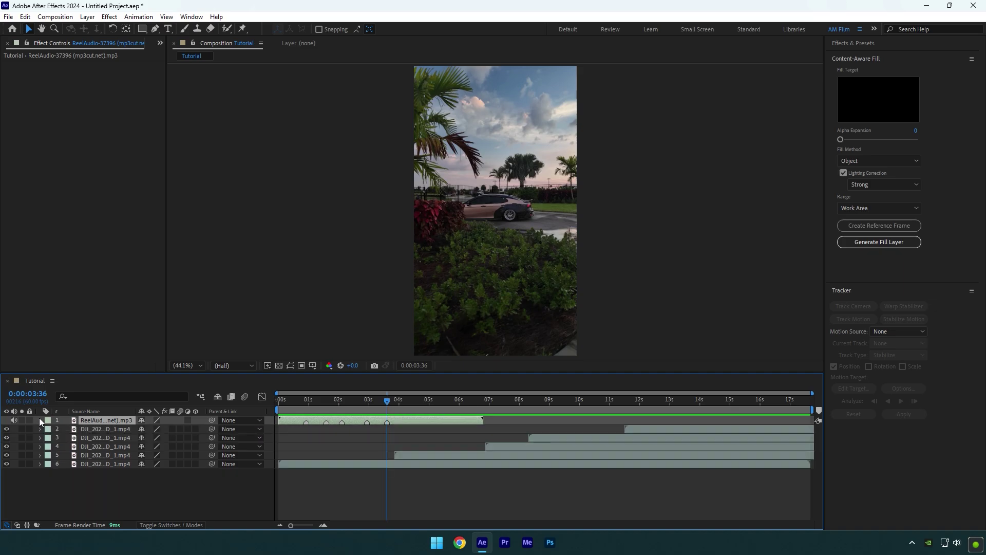
Step: Enable time remapping on the layer 6 clip and set its Time Remap at the composition start to 23:48:14:07
drag(387, 408, 267, 410)
right_click(309, 463)
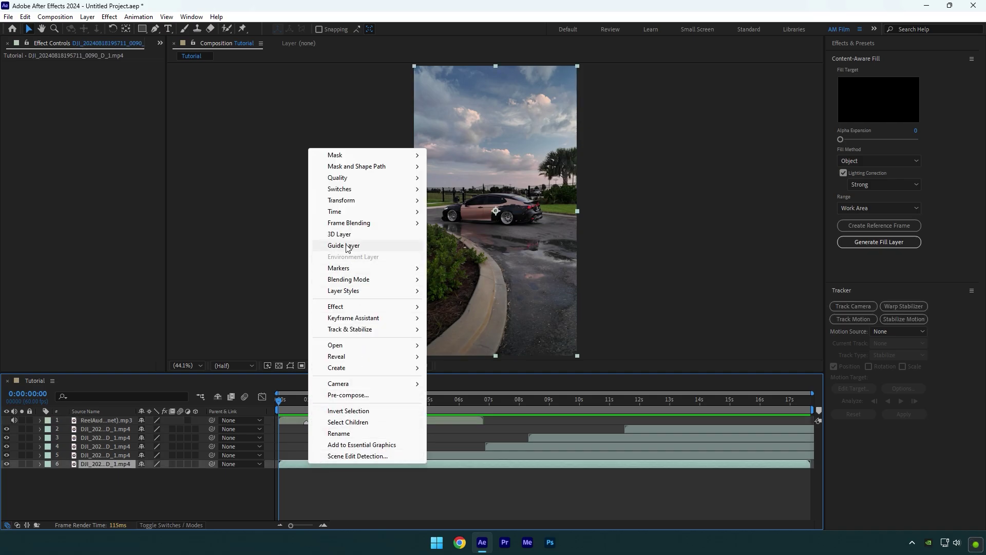
mouse_move(339, 216)
click(437, 213)
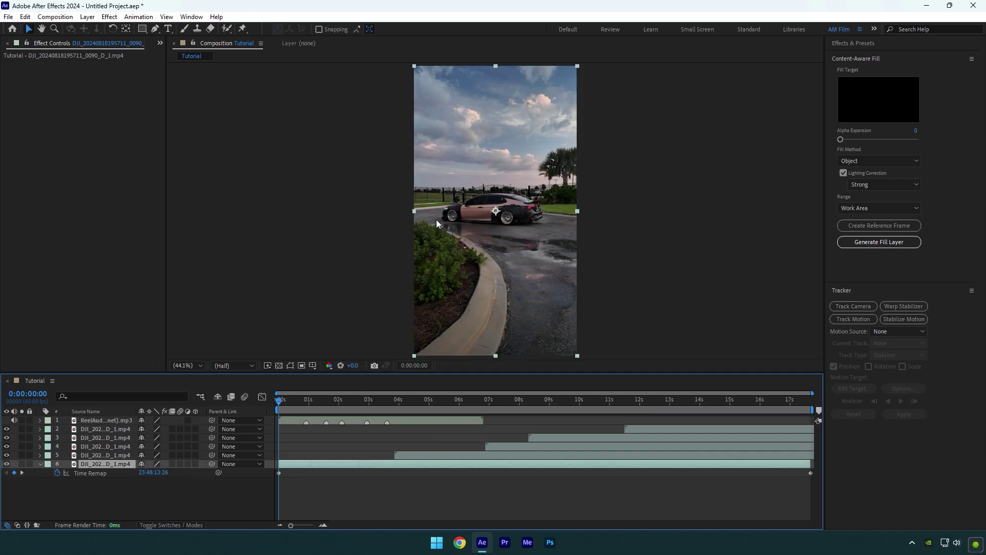
mouse_move(147, 472)
mouse_down()
mouse_move(253, 464)
mouse_move(140, 469)
mouse_up()
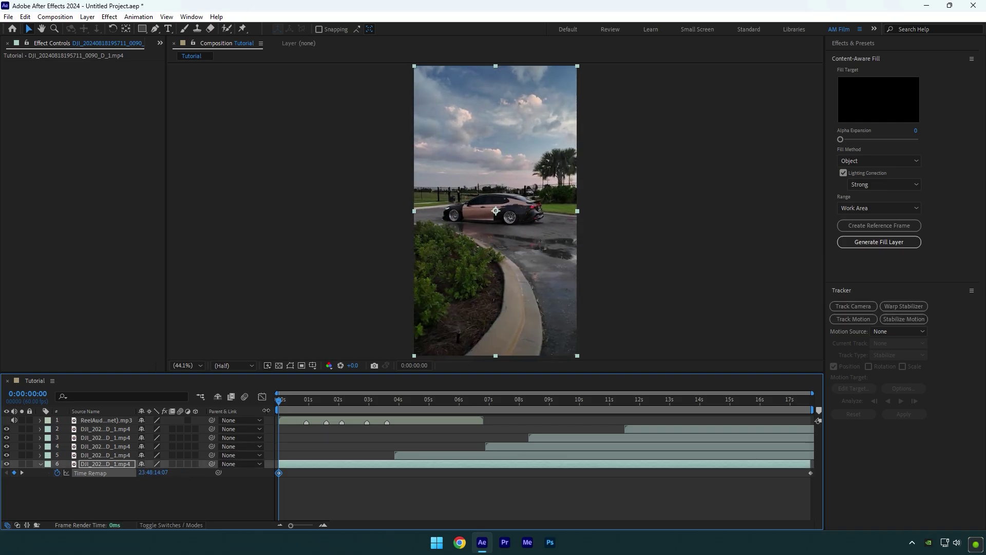
Step: Set layer 6's Time Remap to 23:48:19:39 at the 0:00:00:55 marker and cut away the clip after it
key(k)
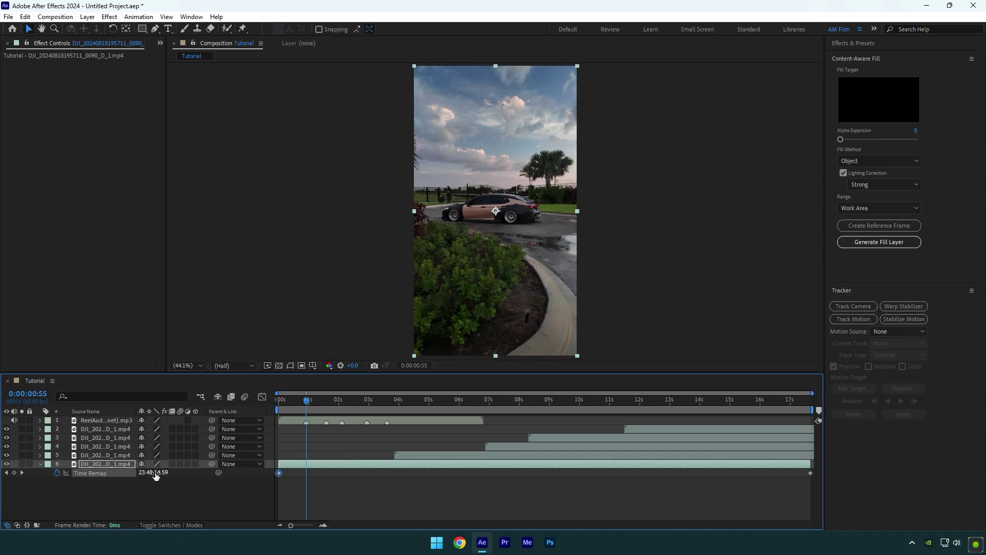
drag(156, 472, 283, 457)
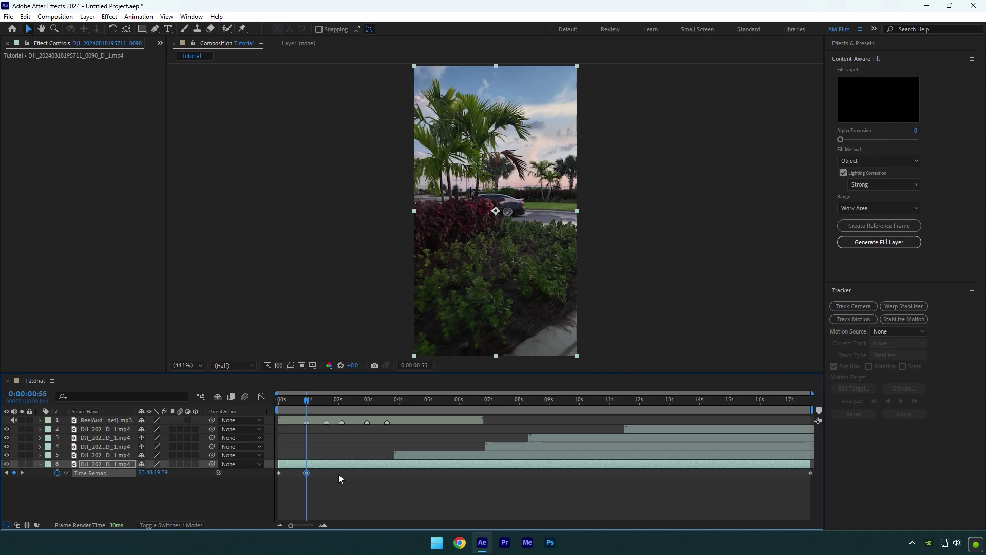
key(ctrl+shift+d)
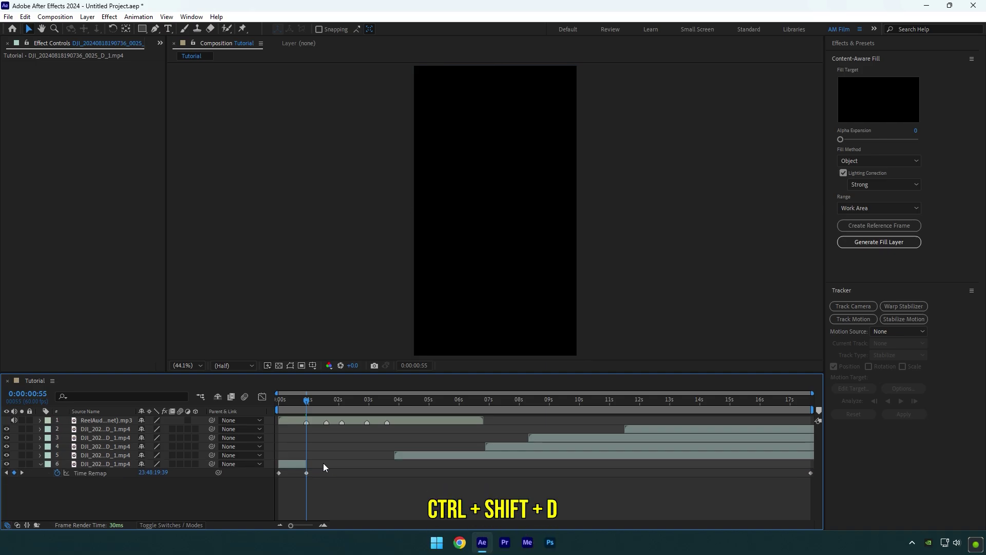
Step: Start the layer 5 clip at 0:00:00:55 and enable time remapping on it with a starting value of 22:58:38:50
click(399, 456)
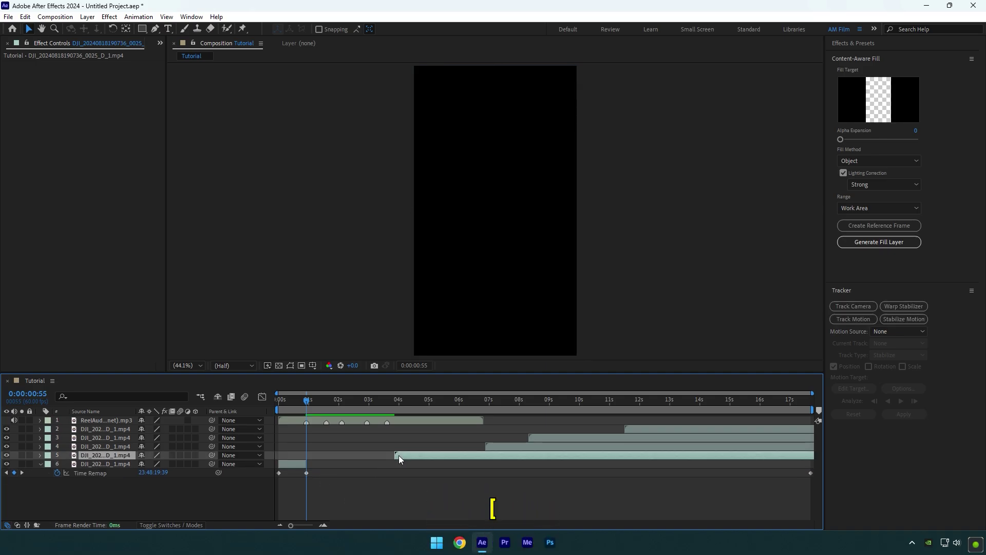
key(bracketleft)
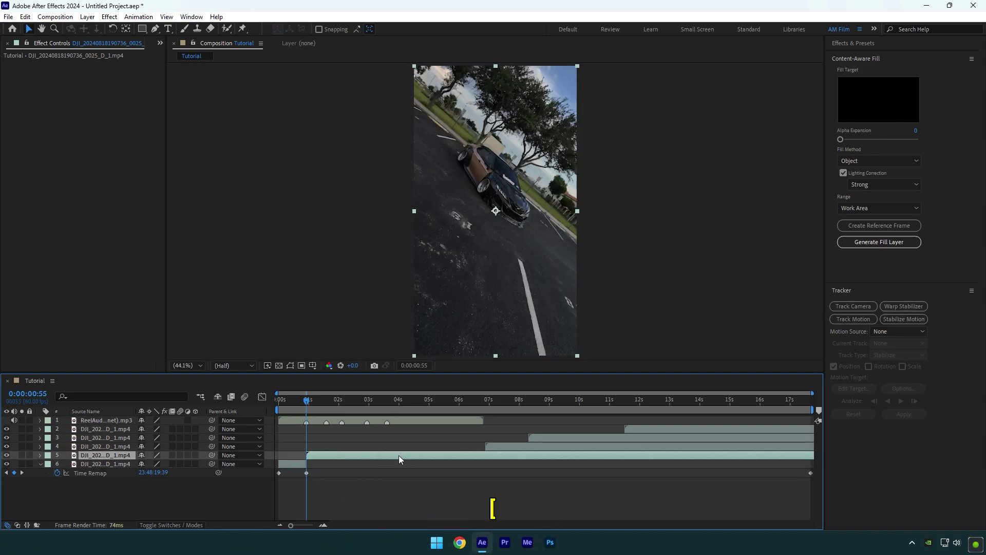
right_click(322, 455)
mouse_move(431, 206)
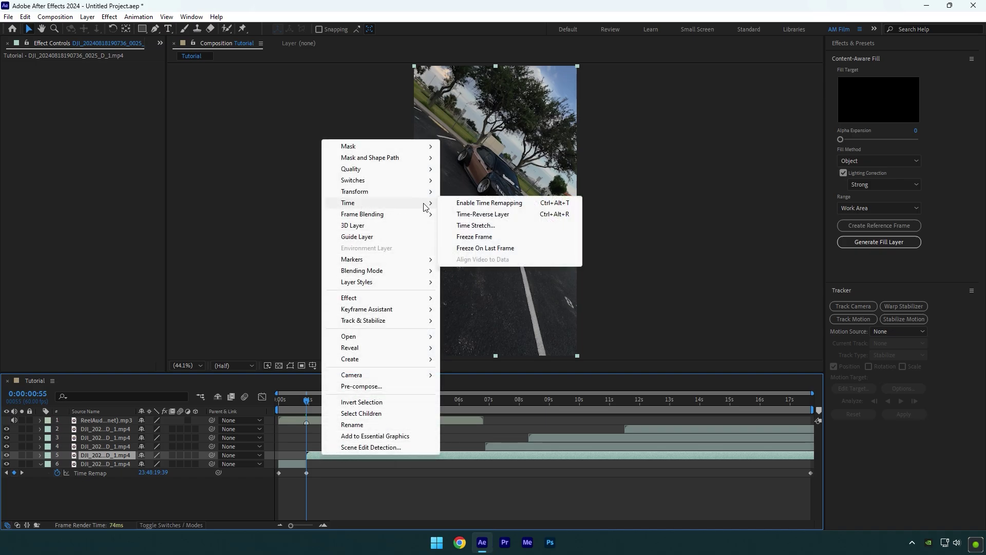
click(489, 203)
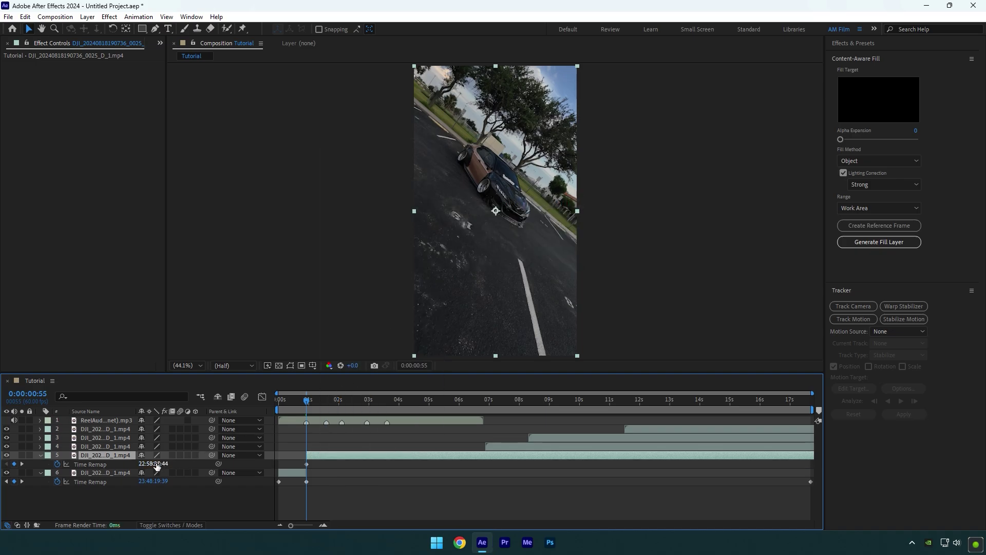
drag(157, 466, 253, 466)
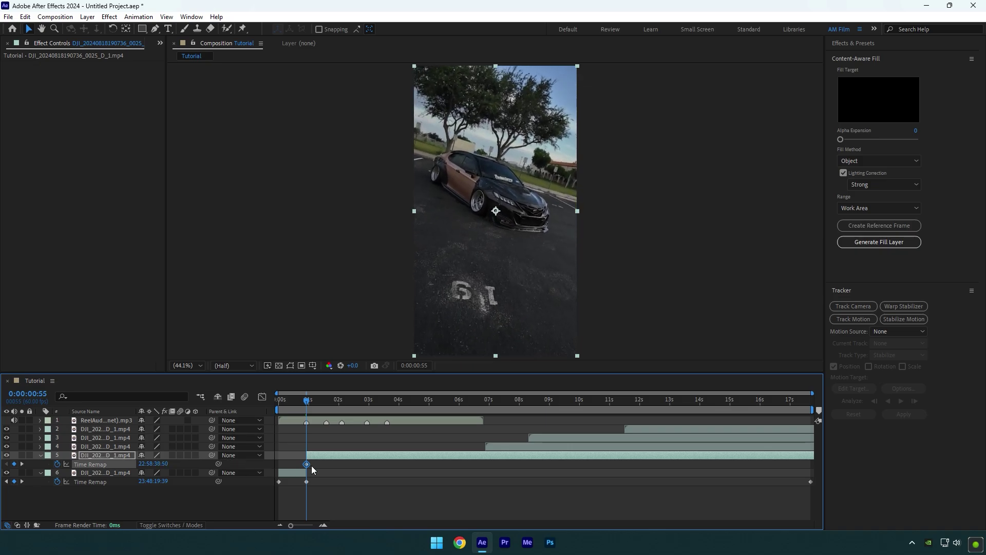
Step: Set that clip's Time Remap to 22:58:41:18 at the 0:00:01:35 marker and remove the portion after it
key(space)
drag(169, 465, 219, 470)
click(343, 457)
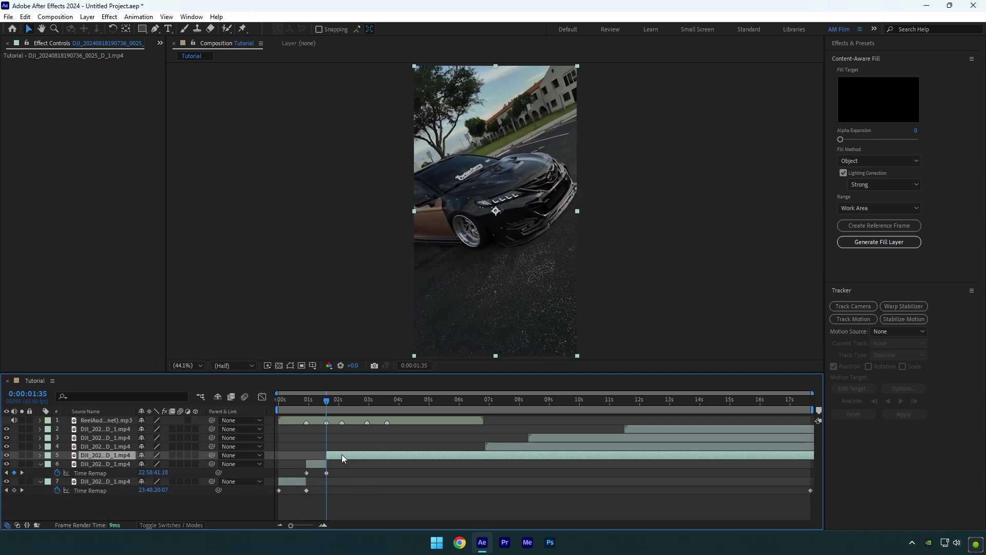
key(alt+])
Step: Start the layer 4 clip at 0:00:01:35 and enable time remapping on it with a starting value of 23:41:03:20
click(501, 447)
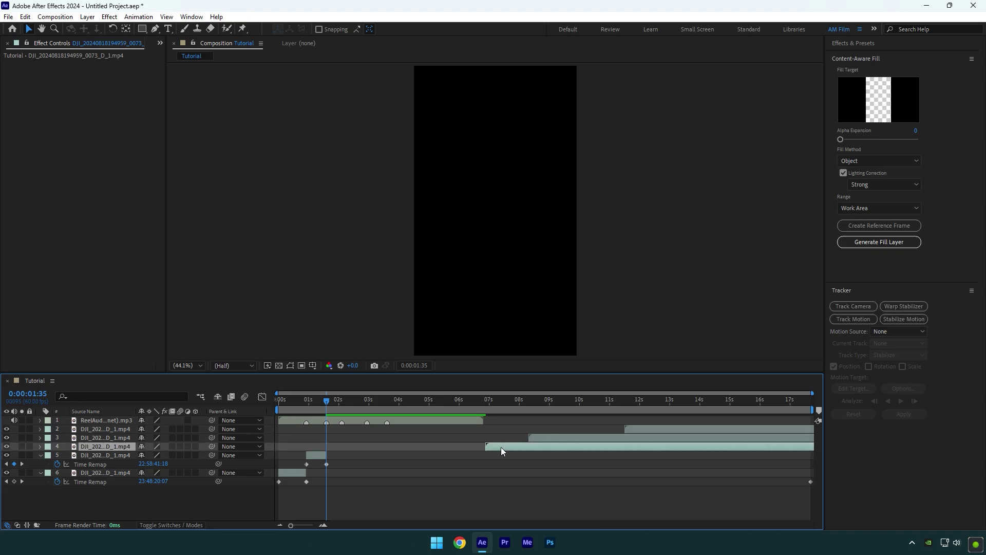
key([)
right_click(332, 444)
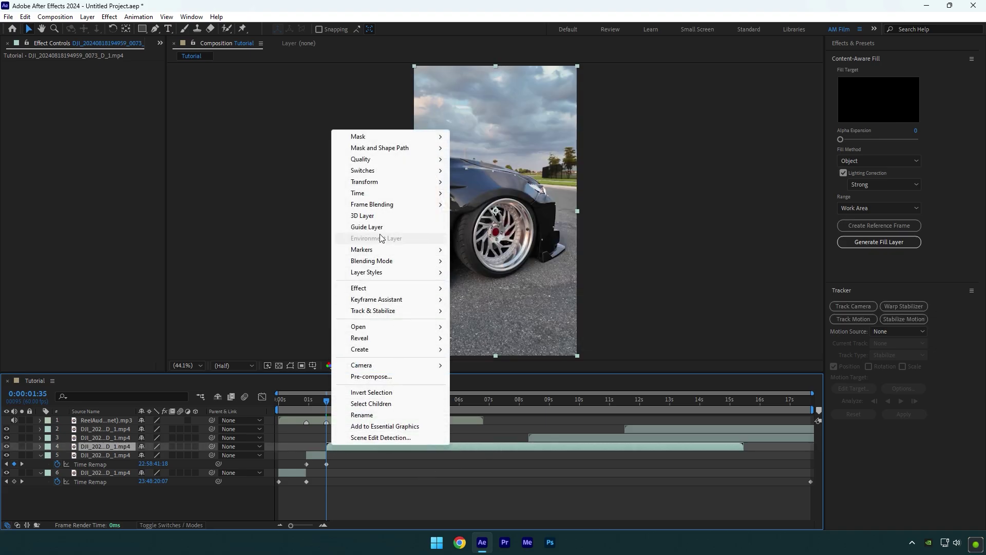
mouse_move(401, 193)
click(477, 198)
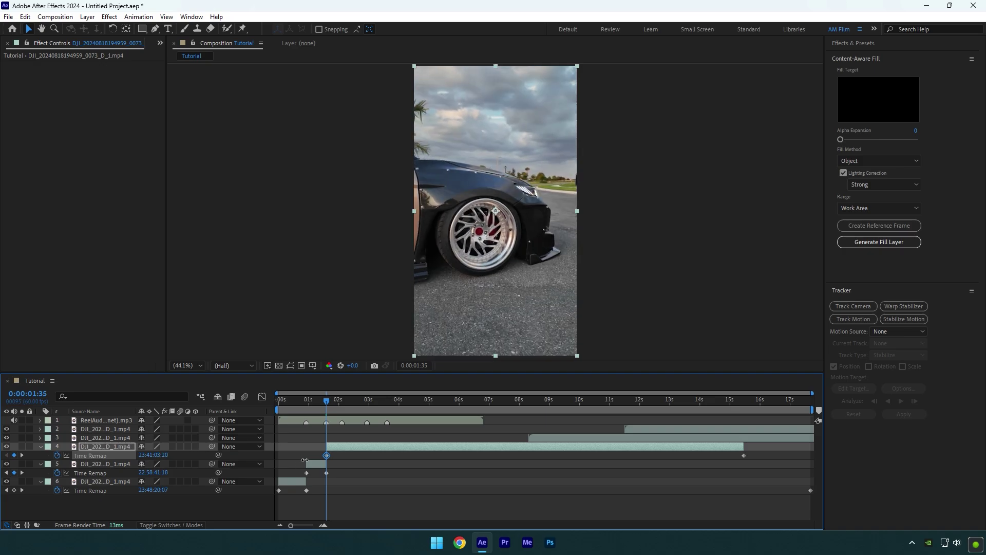
Step: Set the layer 4 clip's Time Remap to 23:41:06:54 at the 0:00:02:06 marker and remove the portion after it
key(k)
drag(153, 454, 247, 455)
click(365, 446)
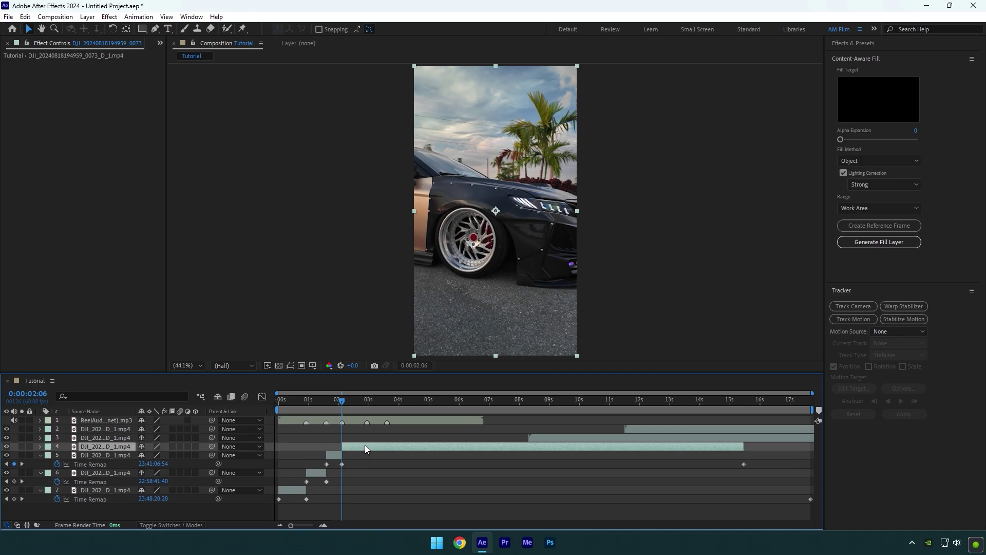
key(alt+])
Step: Start the layer 3 clip at 0:00:02:06 and enable time remapping on it with a starting value of 22:54:51:12
click(540, 440)
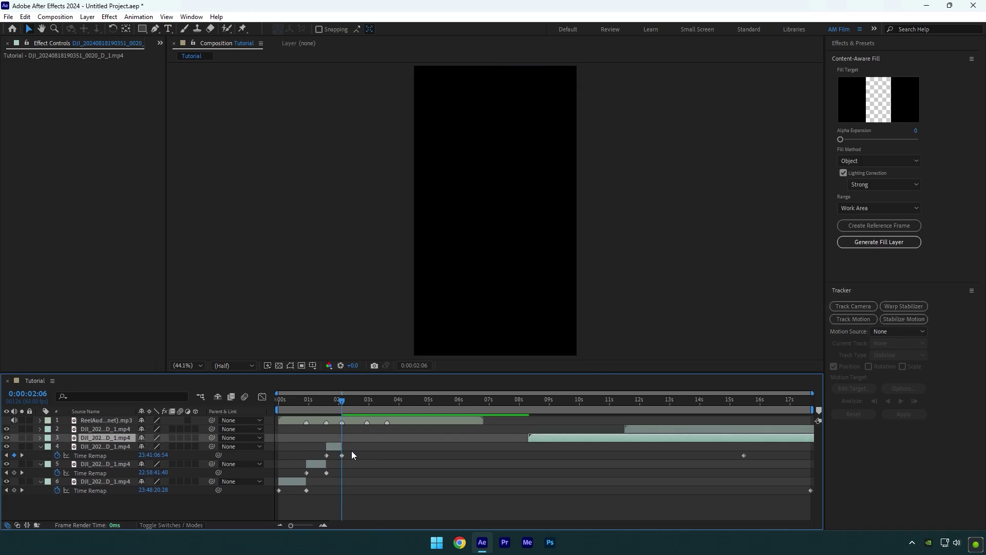
key(bracketleft)
right_click(108, 438)
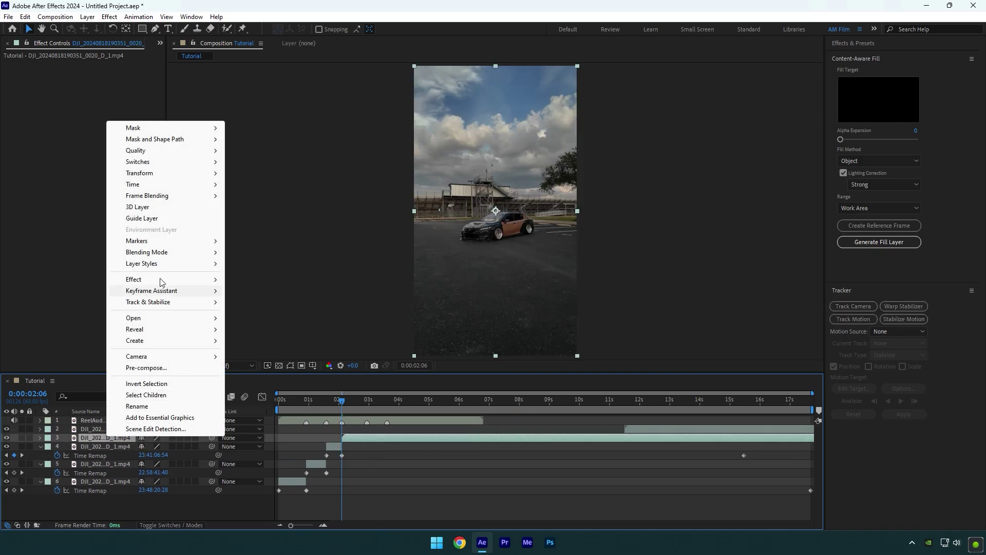
mouse_move(138, 185)
click(280, 184)
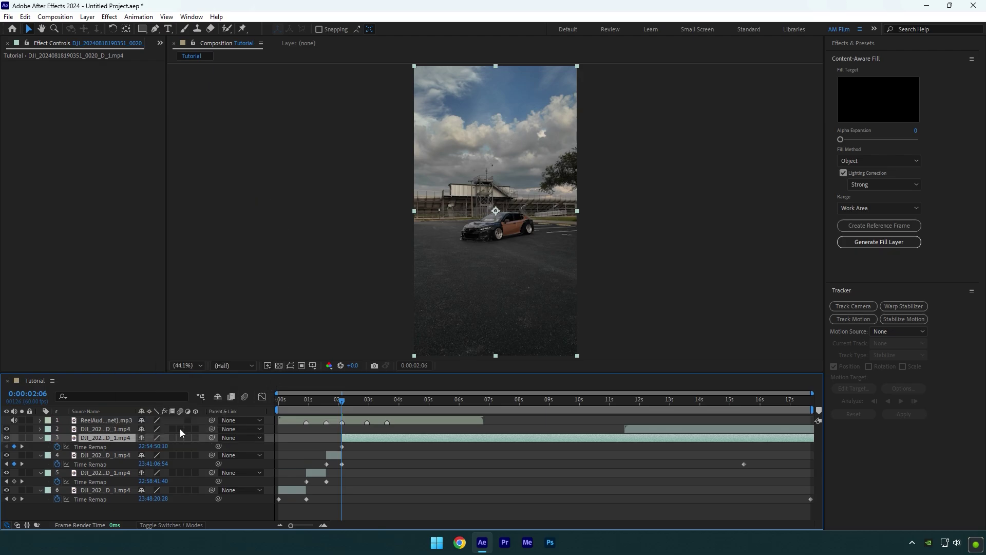
drag(153, 446, 274, 438)
Step: Set the layer 3 clip's Time Remap to 22:54:55:31 at the 0:00:02:56 marker and cut away the rest
key(k)
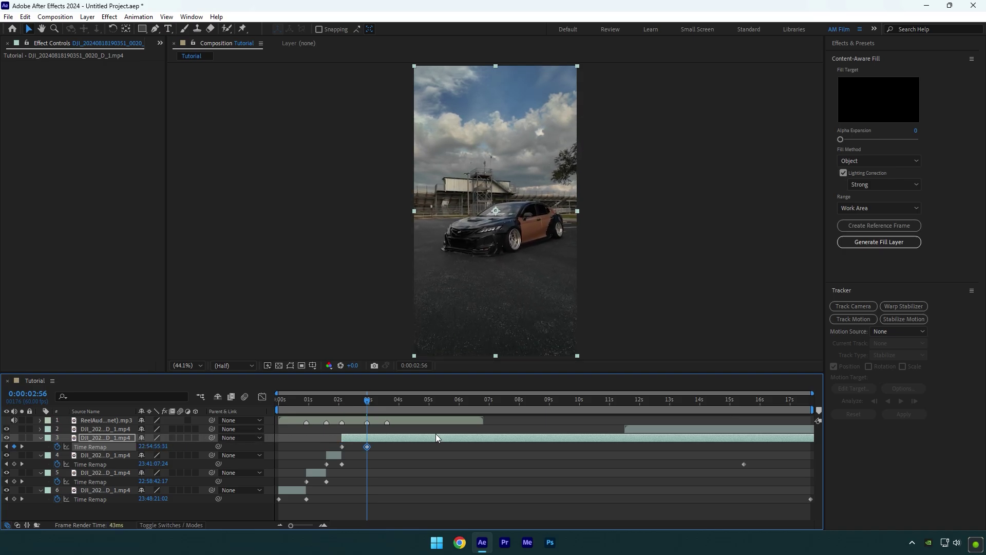
key(ctrl+shift+d)
key(Delete)
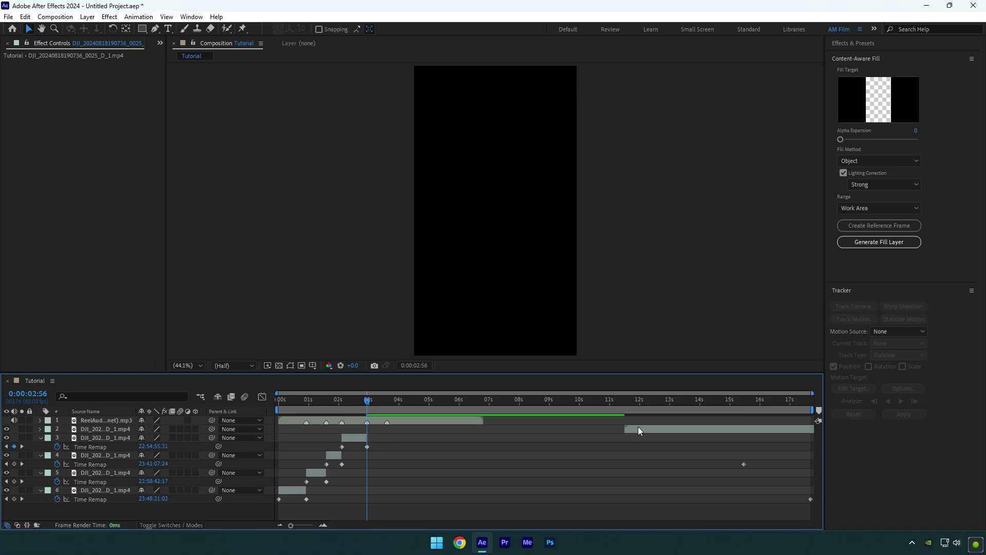
Step: Start the layer 2 clip at 0:00:02:56 and enable time remapping on it with a starting value of 23:50:00:20
drag(639, 431, 378, 451)
right_click(378, 427)
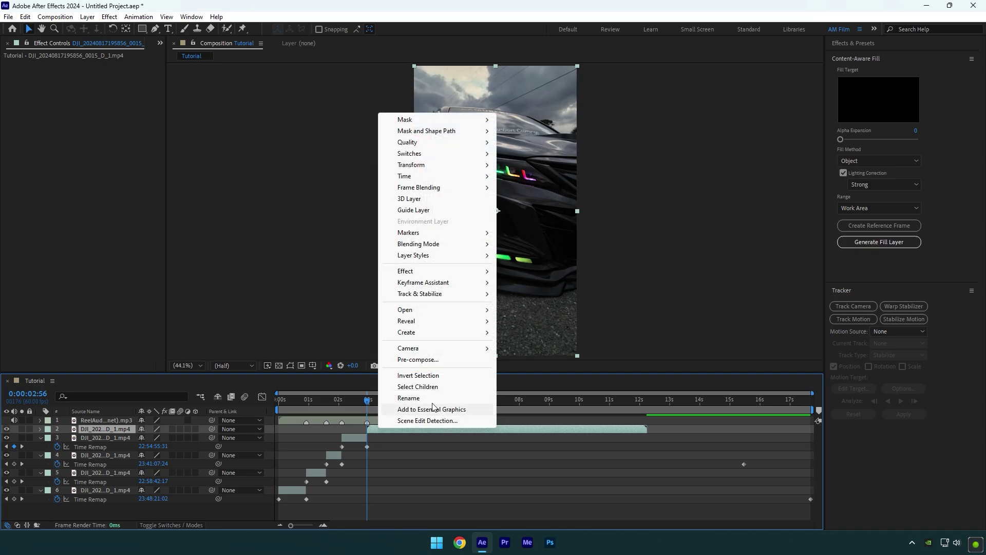
mouse_move(452, 176)
click(519, 178)
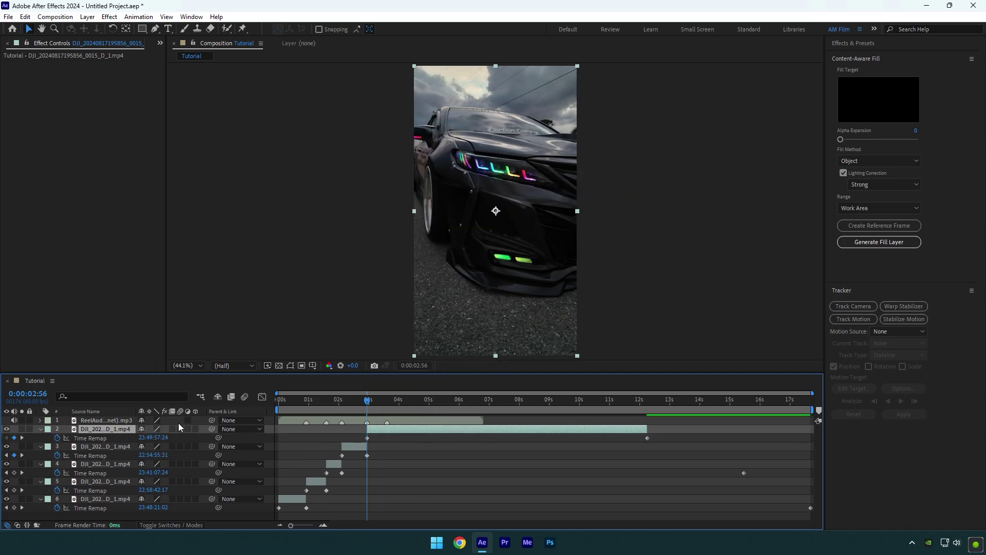
drag(153, 437, 303, 435)
Step: Set the layer 2 clip's Time Remap to 23:50:04:36 at the 0:00:03:36 marker and remove the portion after it
key(k)
drag(154, 437, 273, 438)
click(403, 429)
key(alt+bracketright)
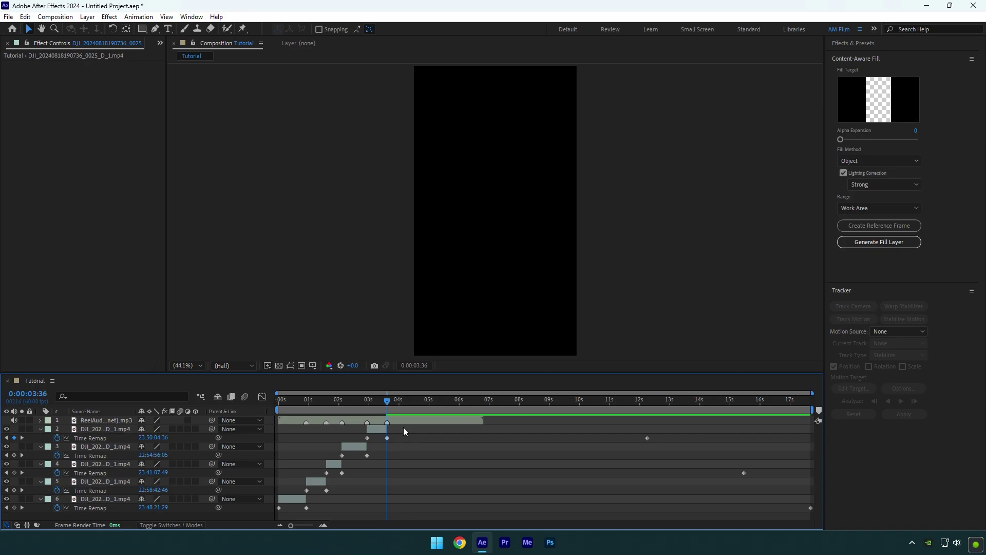
Step: End the work area at 0:00:03:36 and trim the composition to the work area
key(n)
right_click(366, 410)
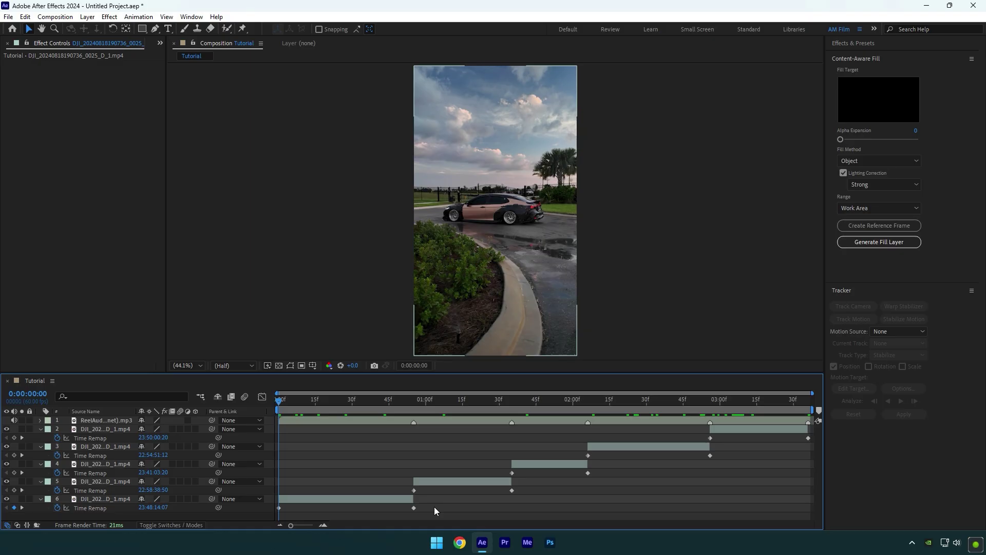
Step: Apply Easy Ease to layer 6's first two Time Remap keyframes and display their value graph
drag(433, 507, 266, 510)
key(F9)
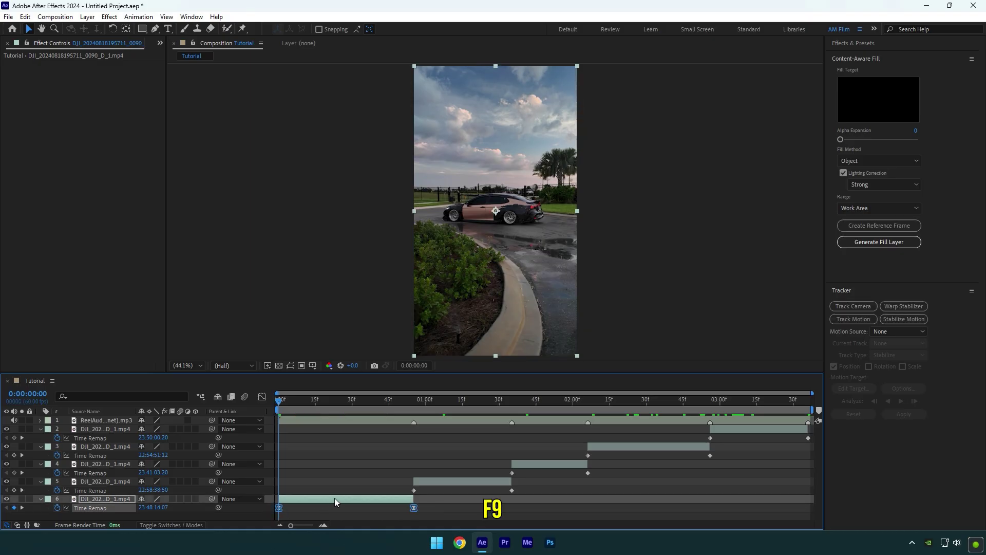
click(262, 396)
right_click(443, 441)
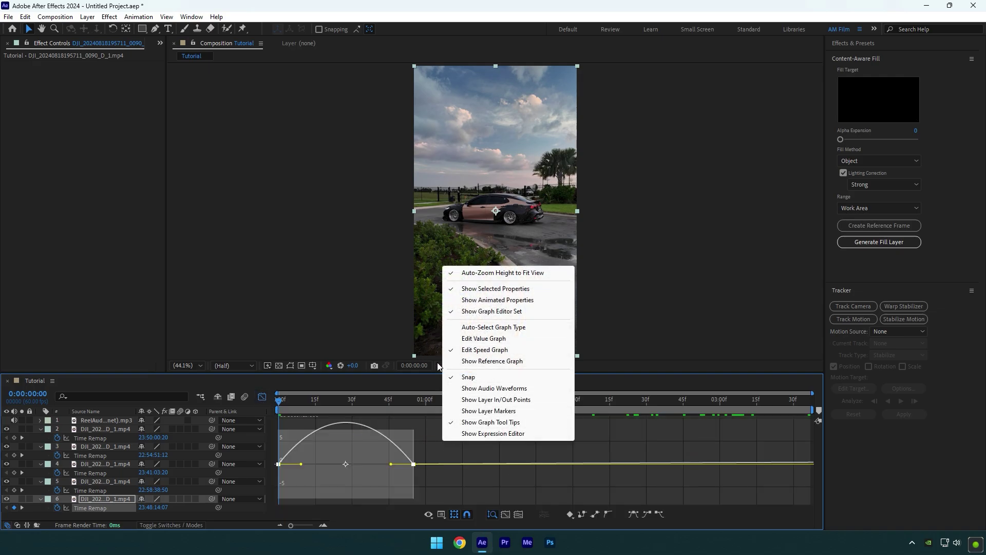
click(486, 339)
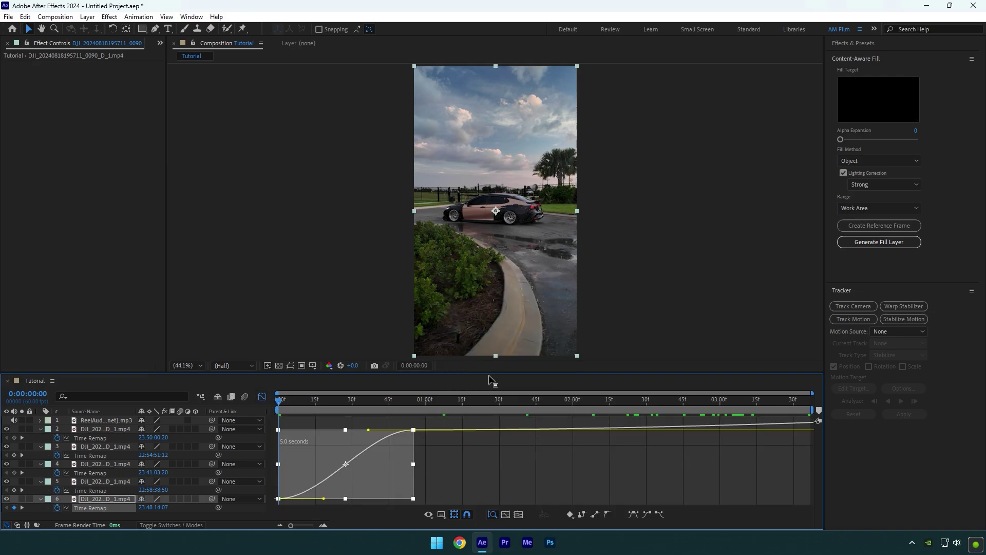
Step: Shape layer 6's Time Remap curve to be steep at both keyframes and flatter in the middle
click(456, 453)
drag(323, 499, 312, 443)
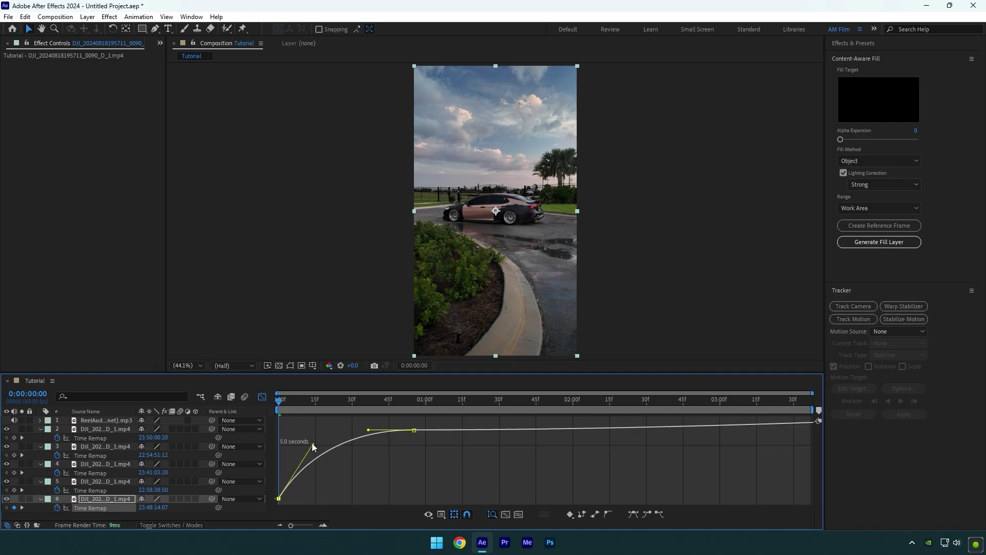
drag(368, 430, 390, 488)
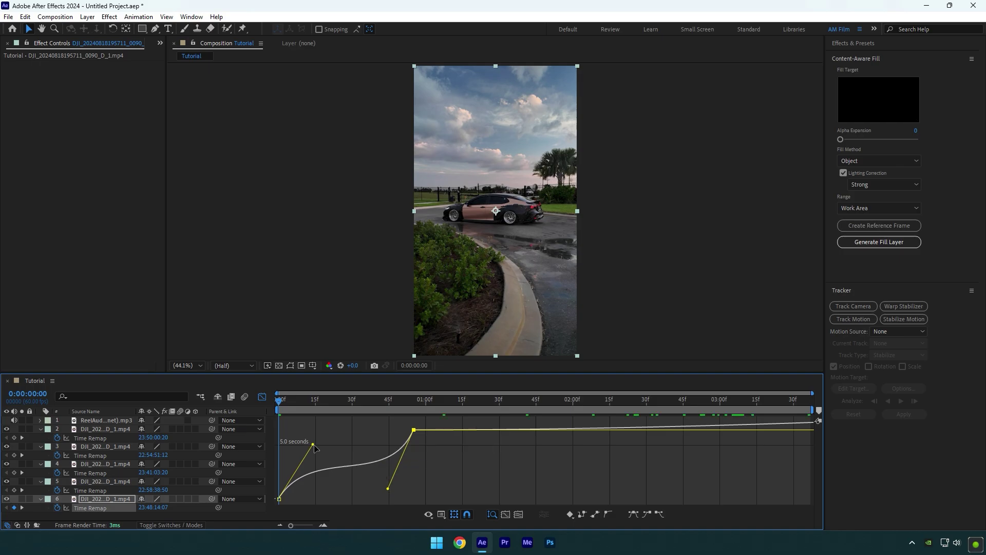
drag(314, 445, 332, 421)
key(ctrl+z)
Step: Return to the layer bar view and turn on frame blending for layer 6
click(261, 398)
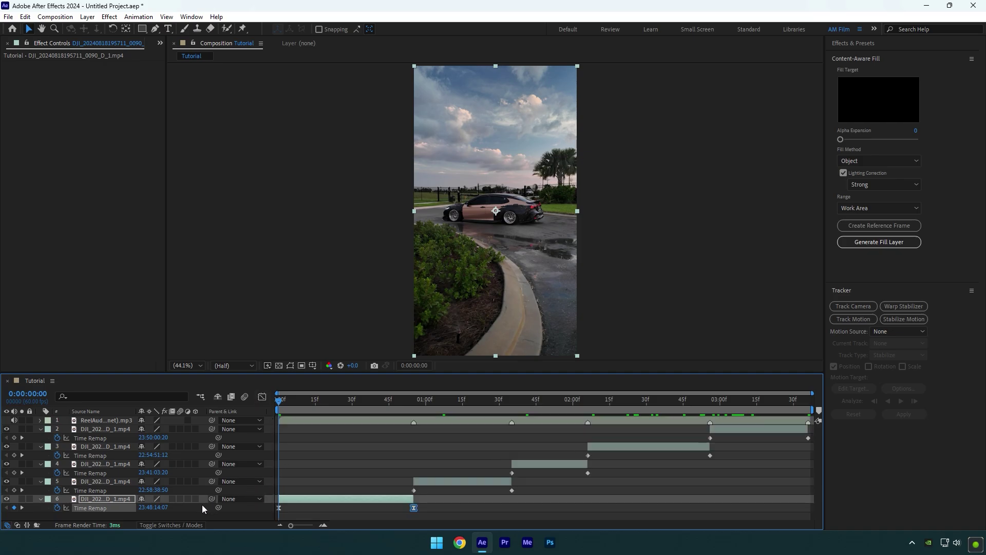
click(173, 498)
Step: Apply Easy Ease to layer 5's two Time Remap keyframes and display their value graph
drag(522, 492, 390, 492)
click(262, 397)
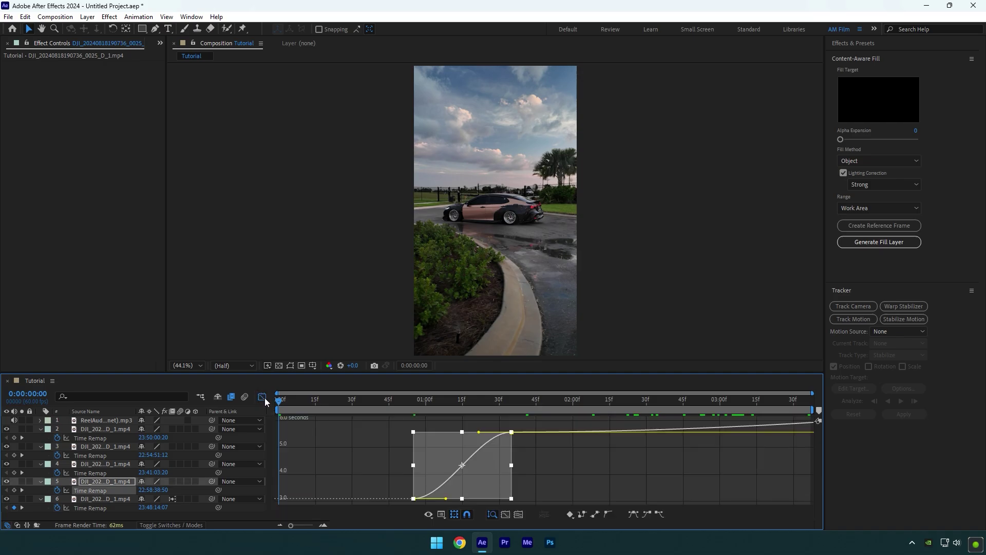
Step: Shape layer 5's Time Remap curve, then return to the layer bars with frame blending turned on for layer 5
drag(392, 487, 491, 488)
click(263, 397)
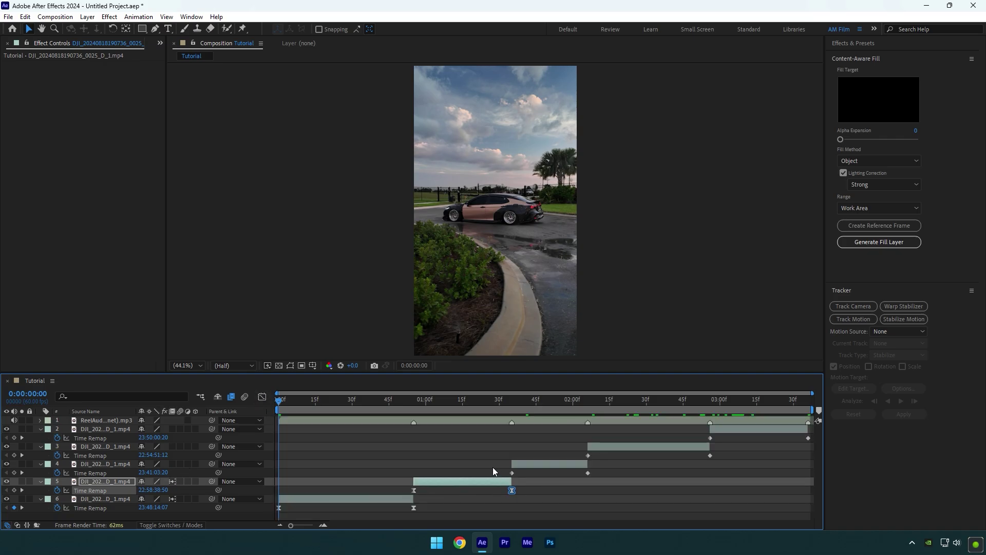
Step: Apply Easy Ease to layer 4's two Time Remap keyframes and display their value graph
drag(492, 467, 601, 475)
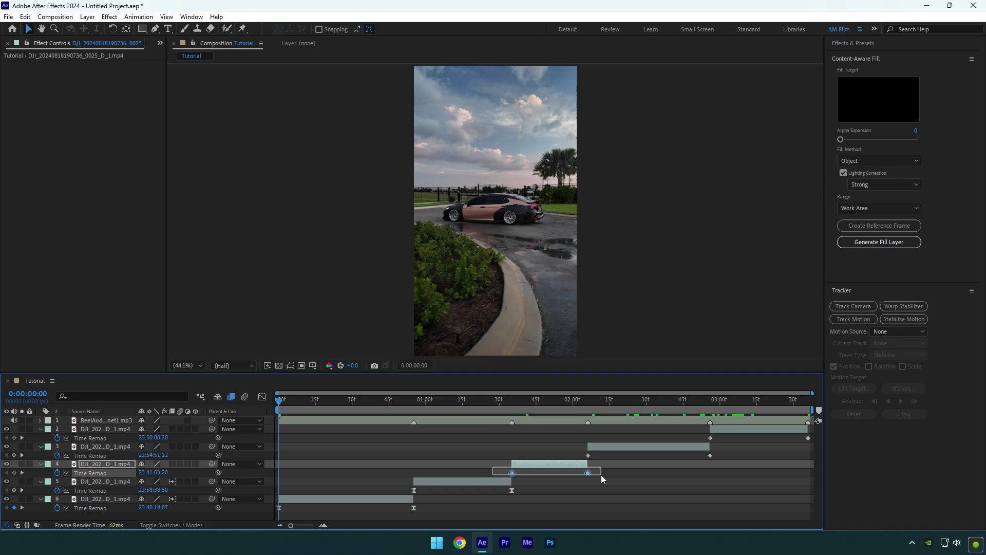
click(262, 397)
Step: Shape layer 4's Time Remap curve steep at both keyframes and flatter in the middle, and turn on frame blending for layer 4
click(512, 499)
drag(534, 495, 526, 454)
drag(562, 427, 568, 481)
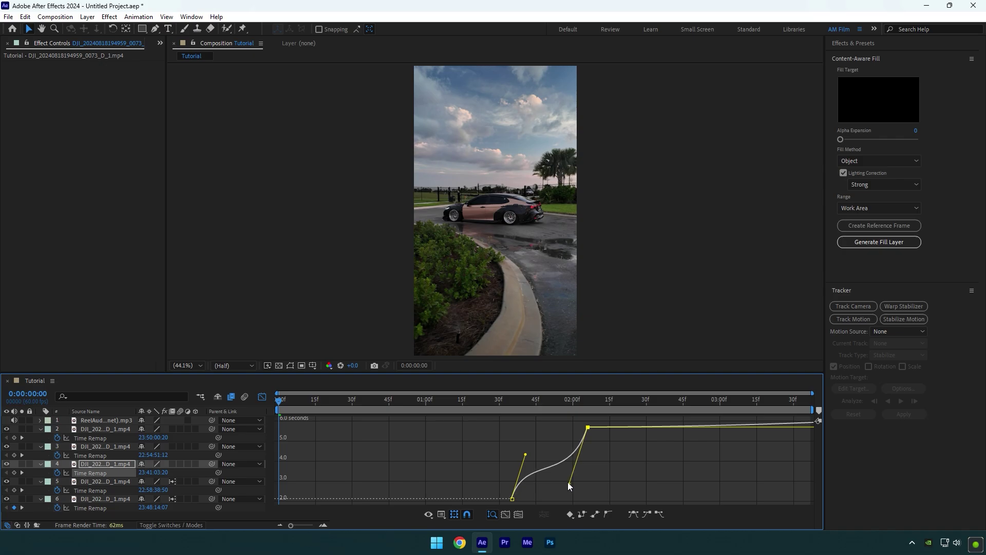
click(261, 399)
click(173, 464)
Step: Apply Easy Ease to layer 3's two Time Remap keyframes and display their value graph
drag(570, 461, 716, 453)
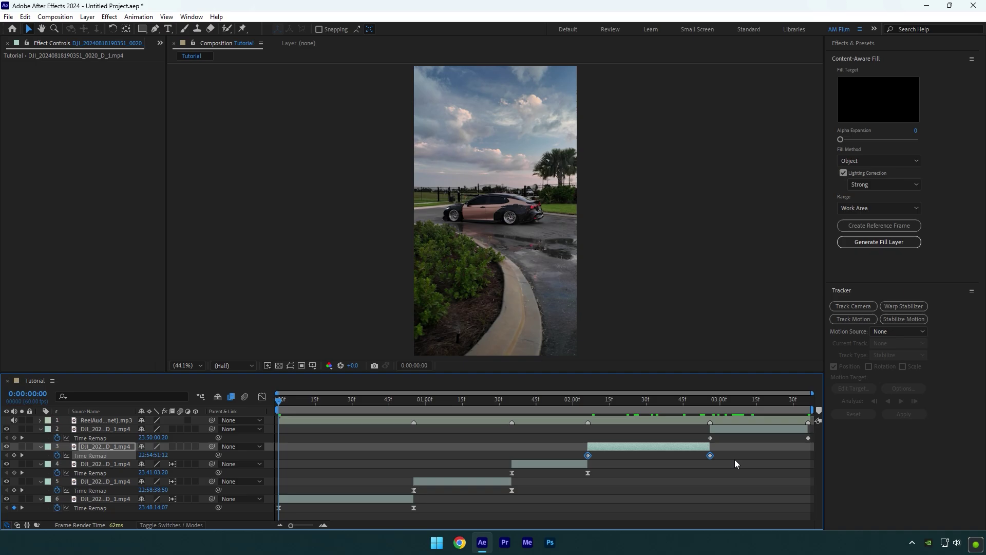
key(F9)
click(262, 397)
Step: Shape layer 3's Time Remap curve steep at both keyframes and flatter in the middle, and turn on frame blending for layer 3
click(588, 498)
drag(632, 497, 613, 442)
drag(669, 422, 688, 488)
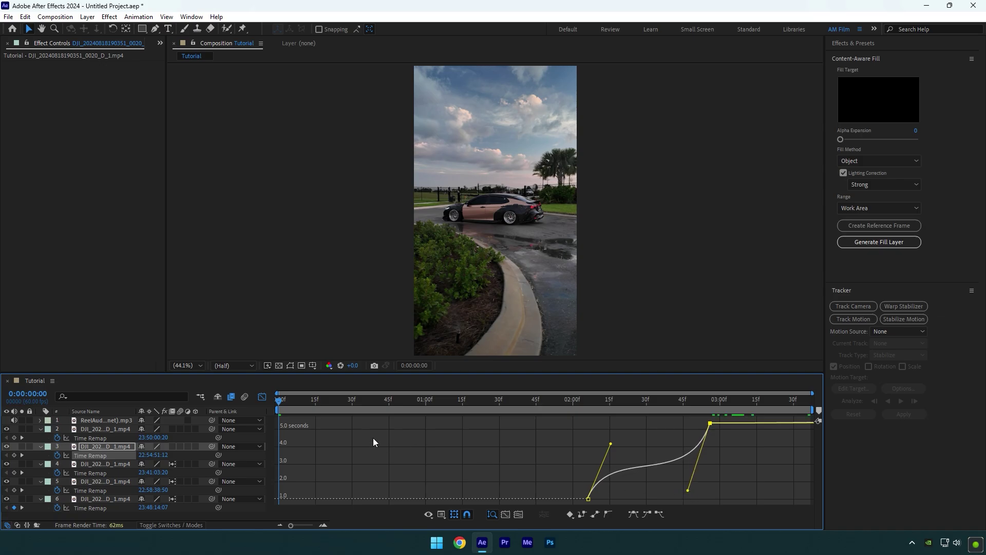
click(263, 397)
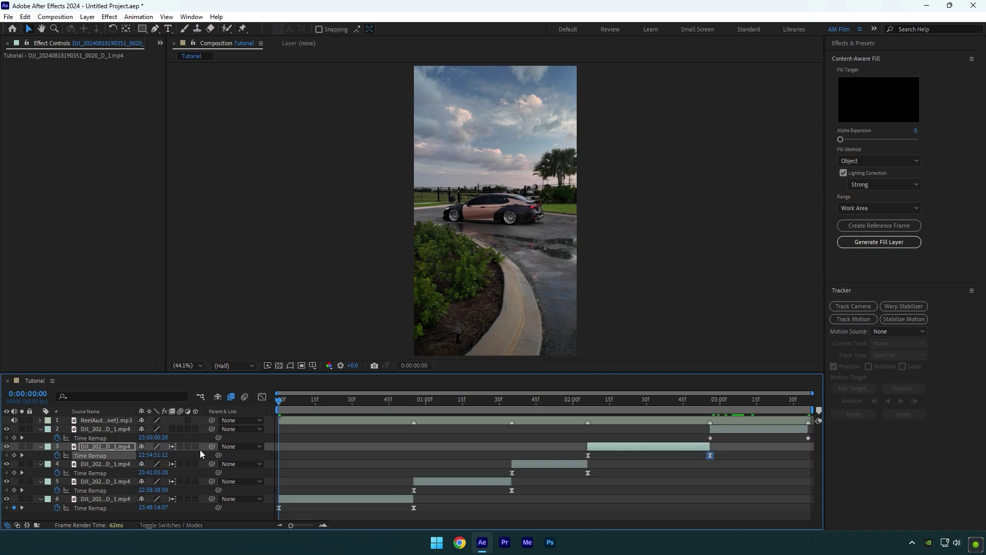
Step: Apply Easy Ease to layer 2's two Time Remap keyframes and display their value graph
drag(698, 433, 812, 440)
key(F9)
click(262, 397)
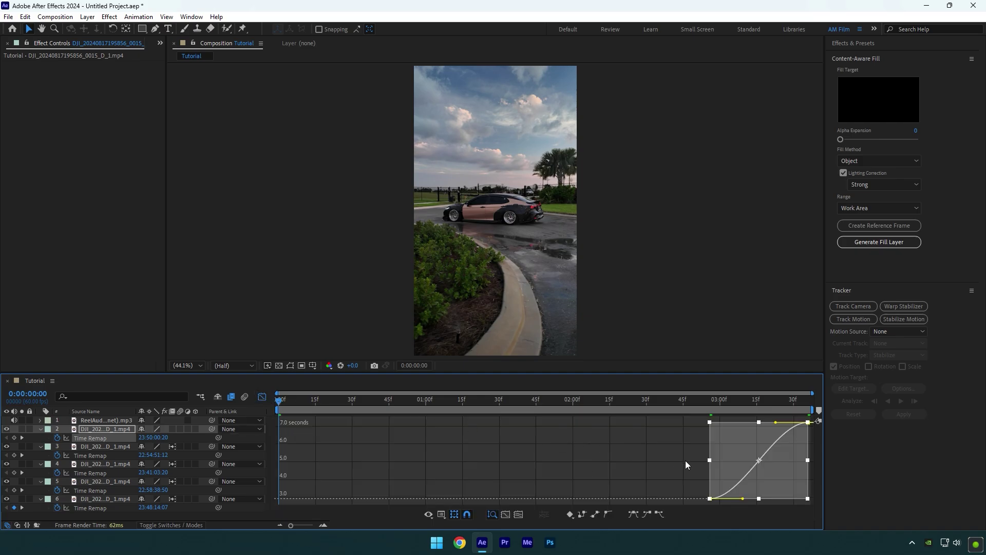
Step: Shape layer 2's Time Remap curve with its keyframe handles and turn on frame blending for layer 2
click(691, 462)
click(710, 498)
drag(746, 497, 795, 486)
click(263, 397)
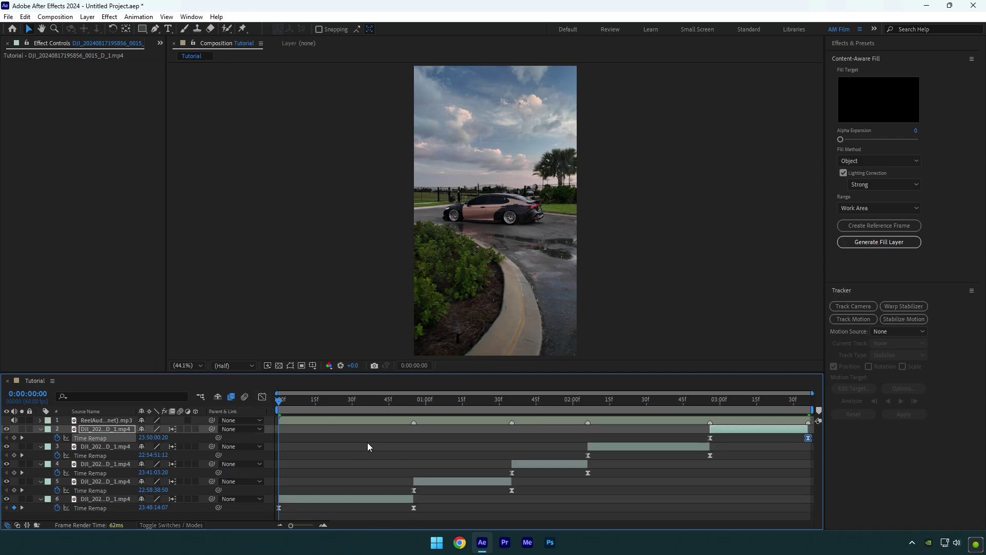
key(space)
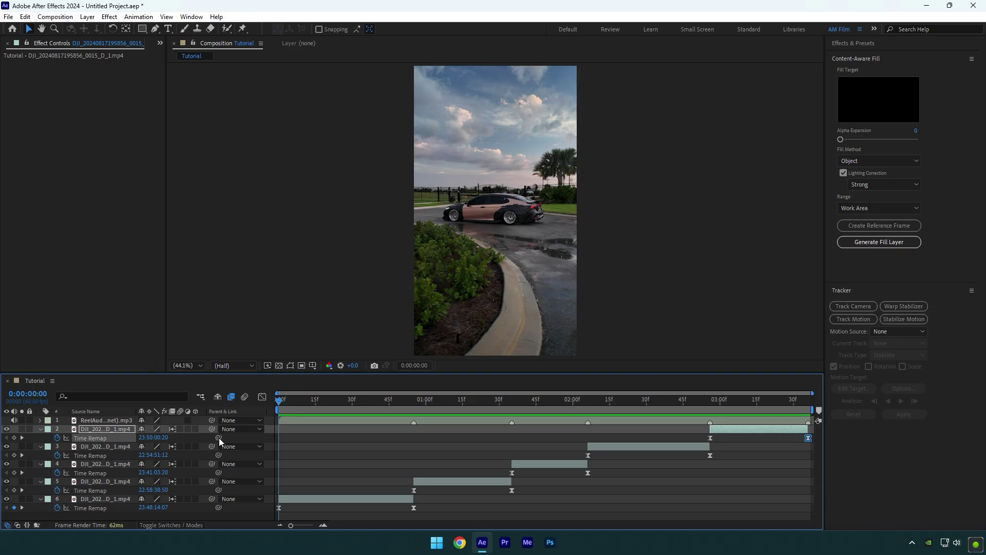
Step: Pre-compose layer 6 with all attributes moved into the new composition and its duration adjusted to the layer's time span
click(310, 500)
right_click(311, 498)
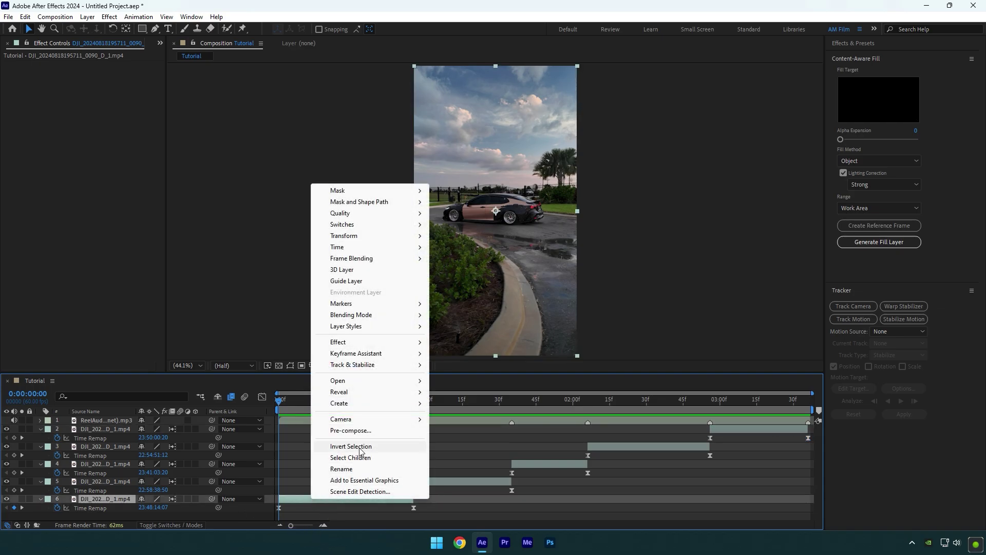
click(356, 429)
click(417, 276)
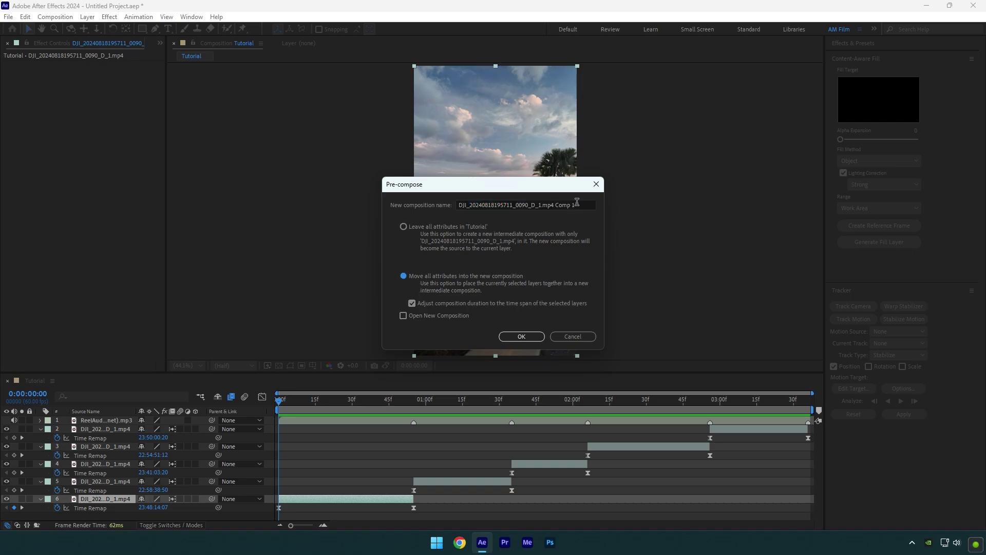
drag(582, 205, 446, 205)
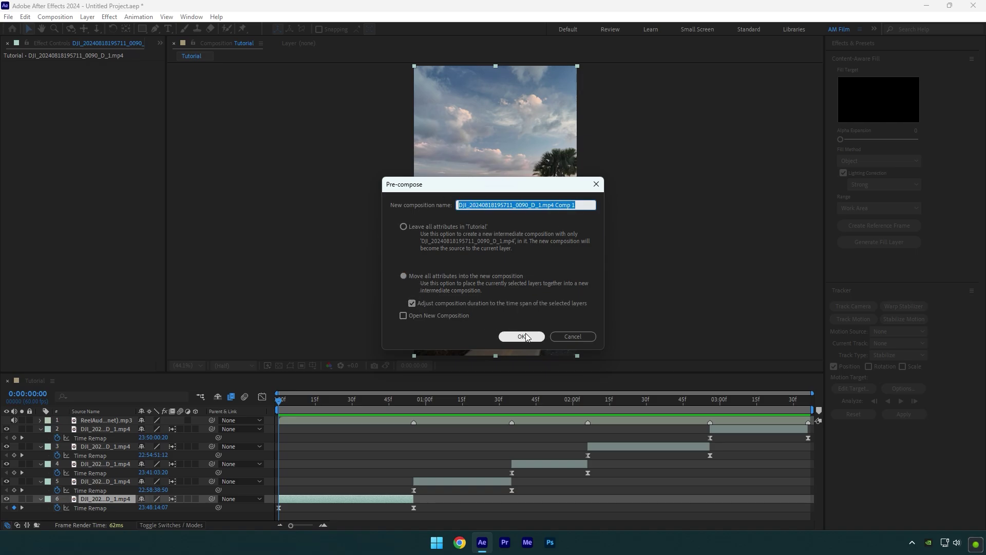
click(522, 336)
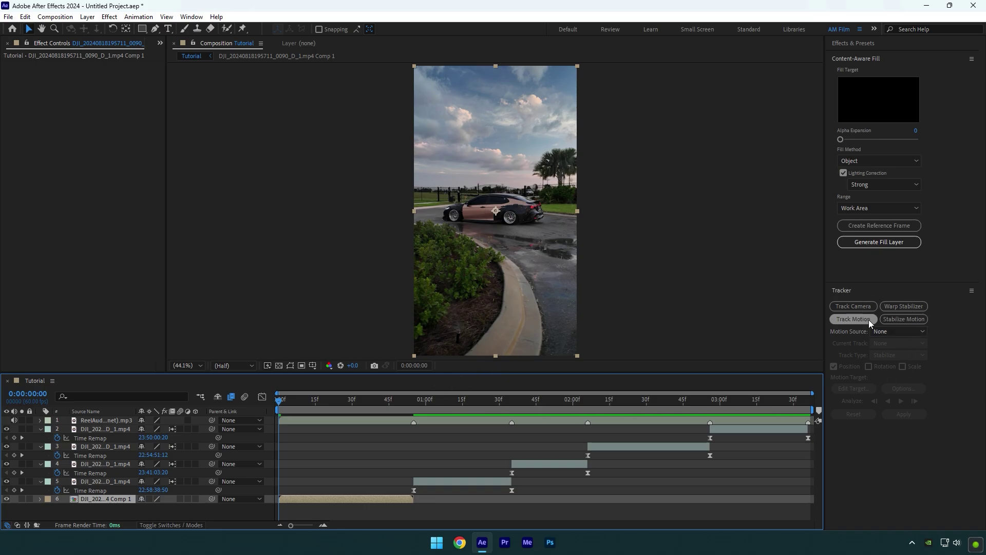
Step: Start Stabilize Motion on layer 6, place Track Point 1 on the car's rear wheel hub and enlarge its search region
click(913, 318)
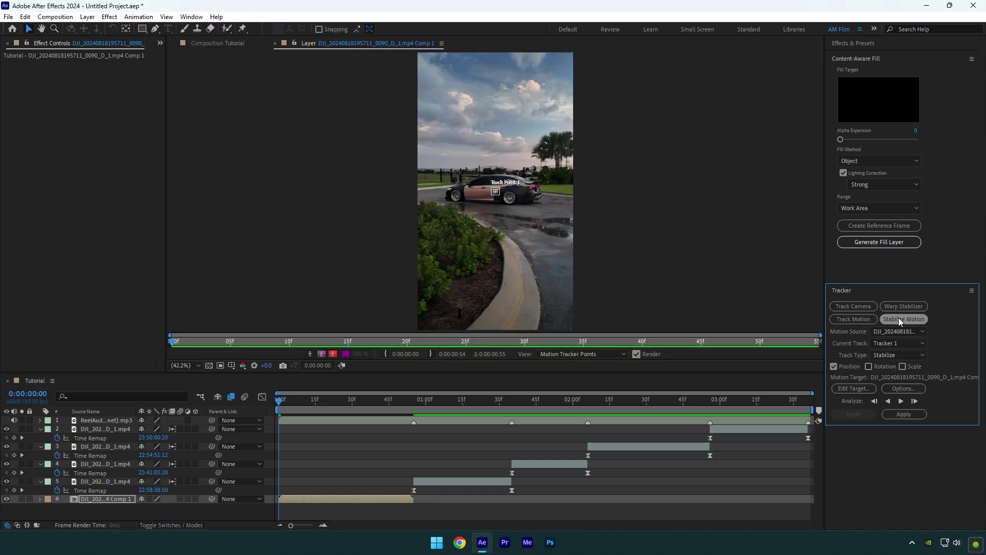
scroll(553, 193, up, 3)
drag(516, 196, 586, 222)
drag(612, 183, 631, 165)
Step: Set layer 6's tracker options to adapt the feature on every frame and stop tracking if confidence is below 95%
click(900, 388)
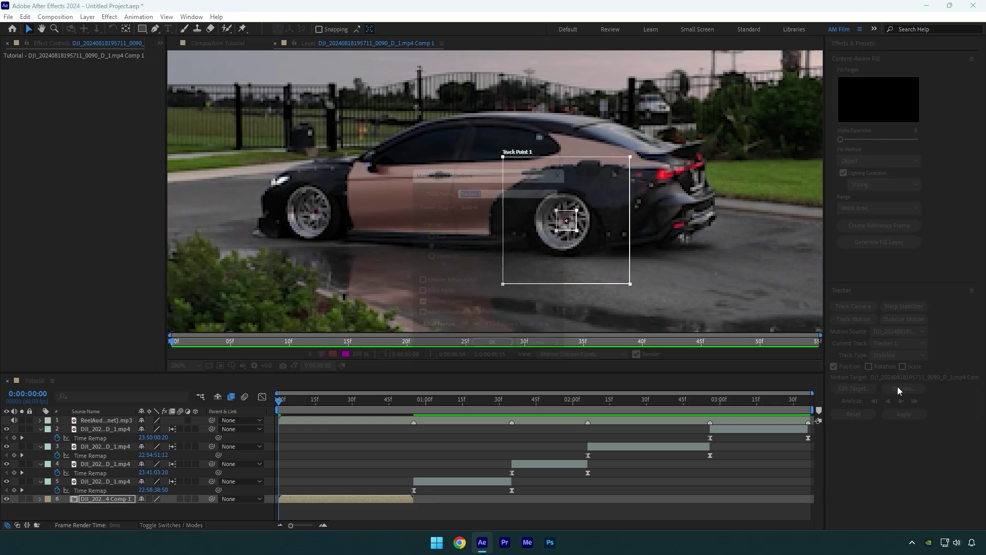
click(440, 319)
click(439, 334)
click(448, 357)
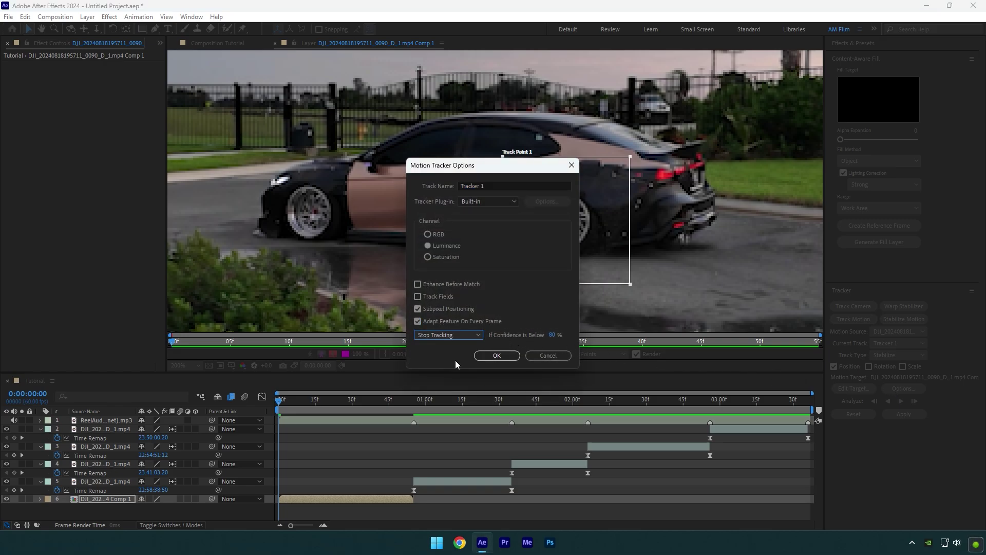
click(554, 334)
text(95)
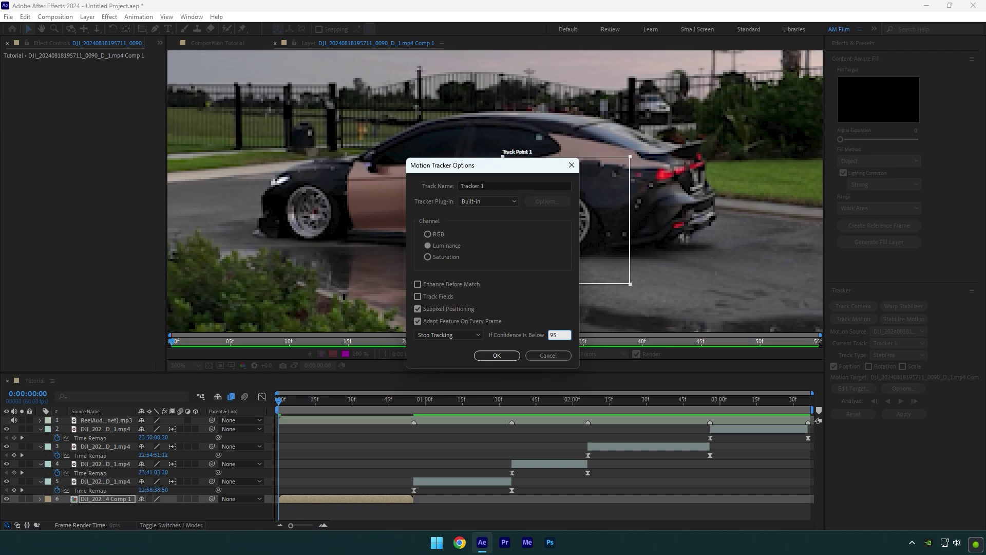
click(502, 355)
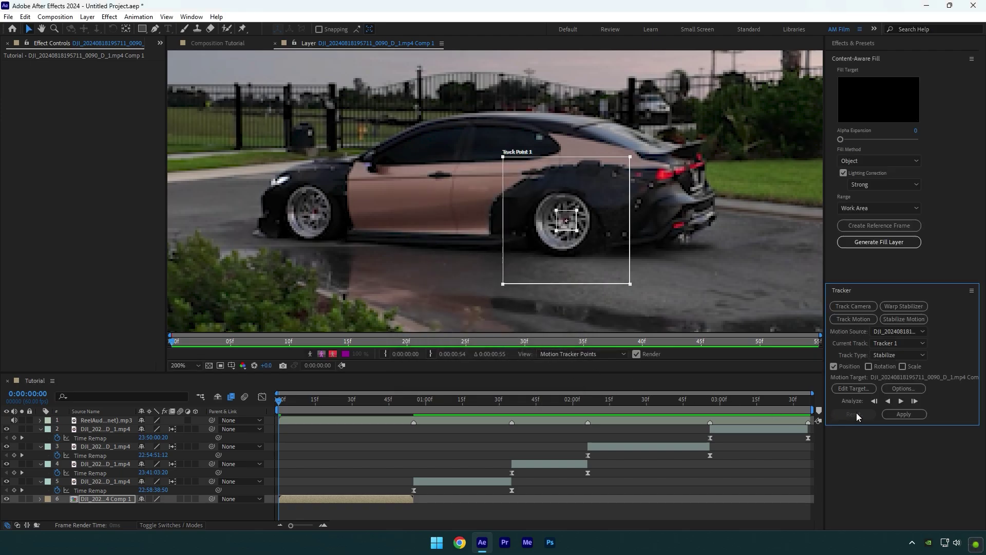
Step: Analyze the wheel track forward and apply the stabilization to layer 6 in X and Y
click(900, 401)
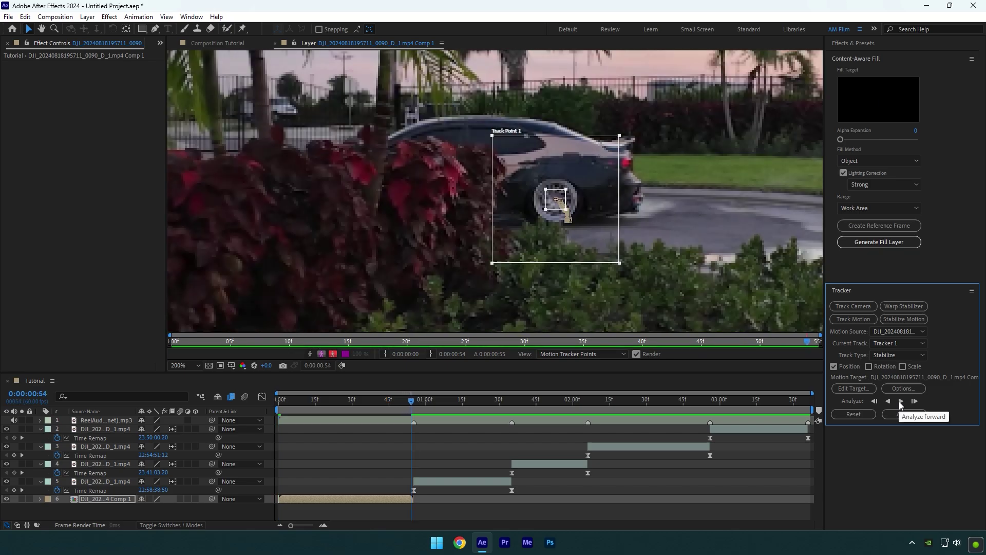
click(852, 392)
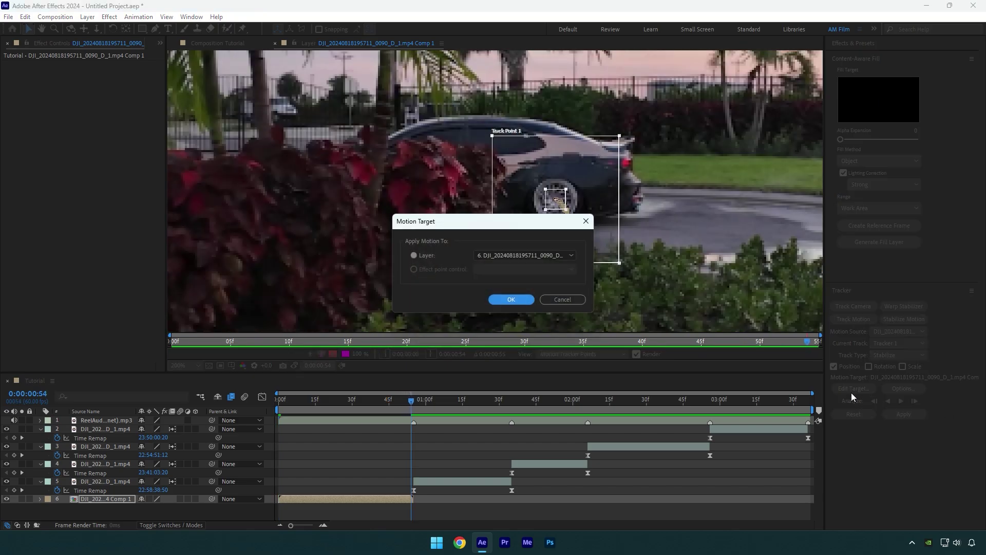
click(511, 300)
click(898, 415)
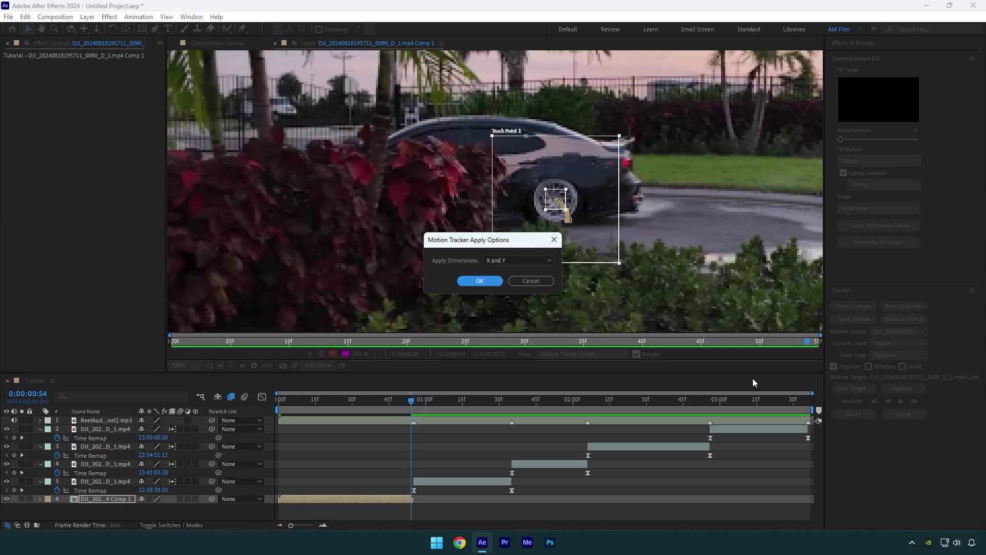
click(485, 282)
Step: Play back the stabilized first clip and check its frame edges near 0:00:00:53
drag(407, 403, 251, 404)
key(space)
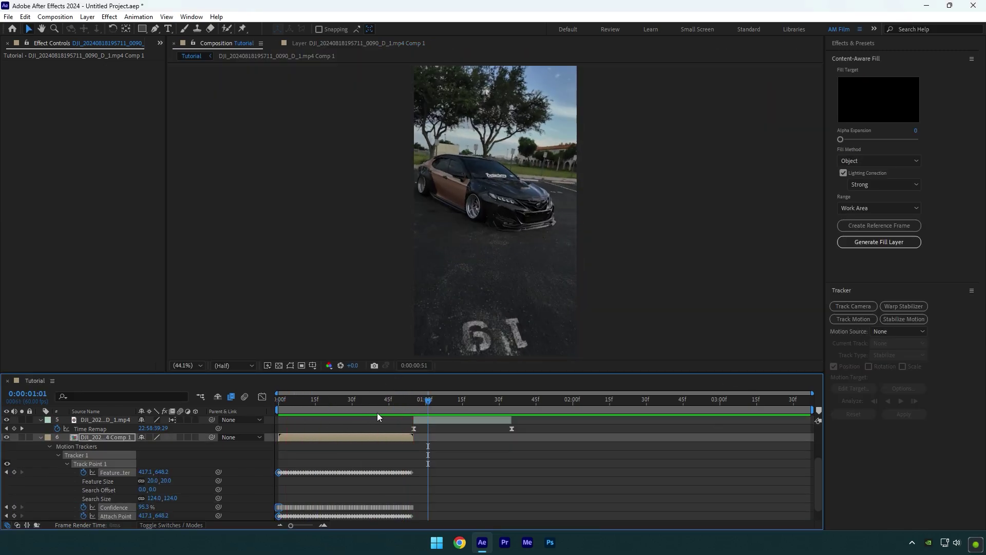
mouse_move(400, 404)
mouse_down()
mouse_move(409, 401)
mouse_move(236, 400)
mouse_move(409, 404)
mouse_up()
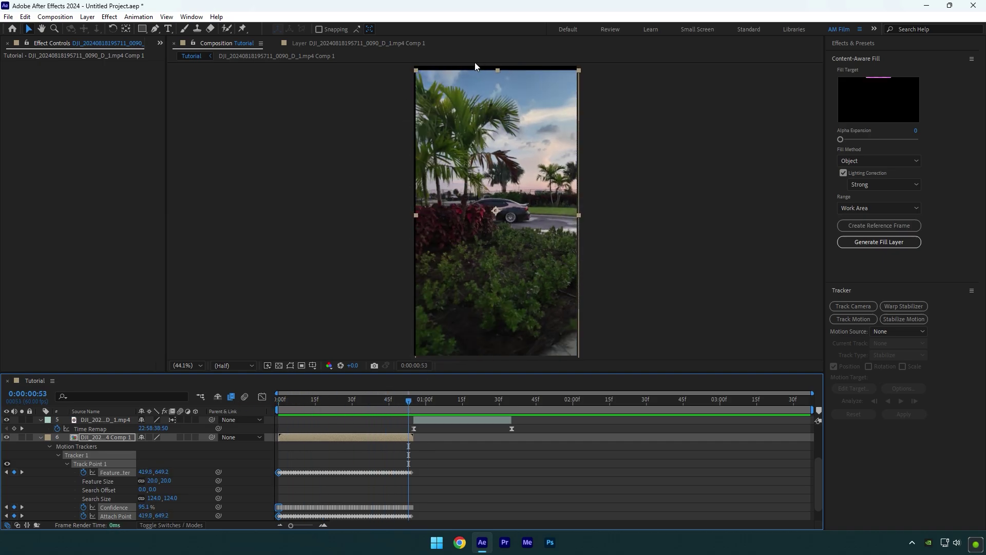
Step: Apply the Motion Tile effect to the stabilized layer 6
key(ctrl+space)
text(motiol)
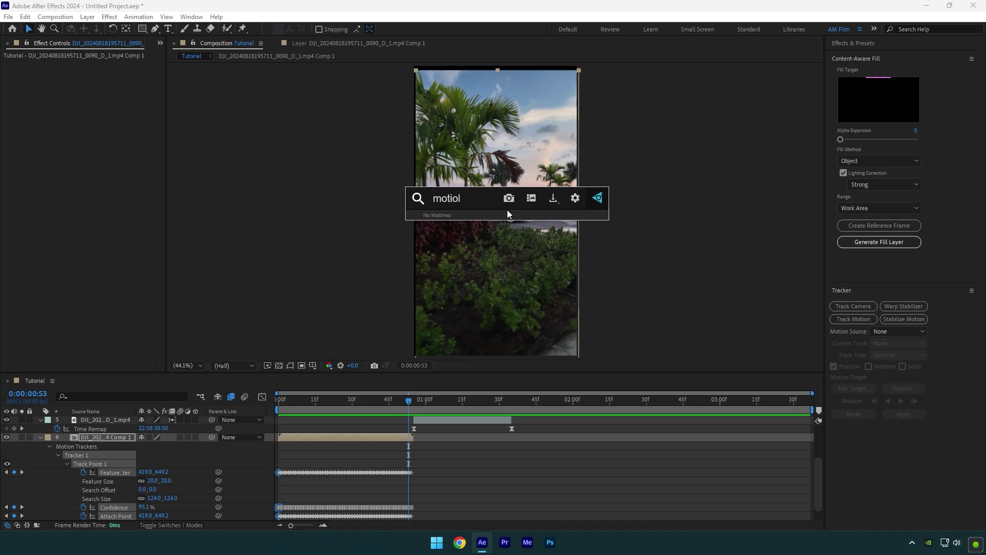
key(BackSpace)
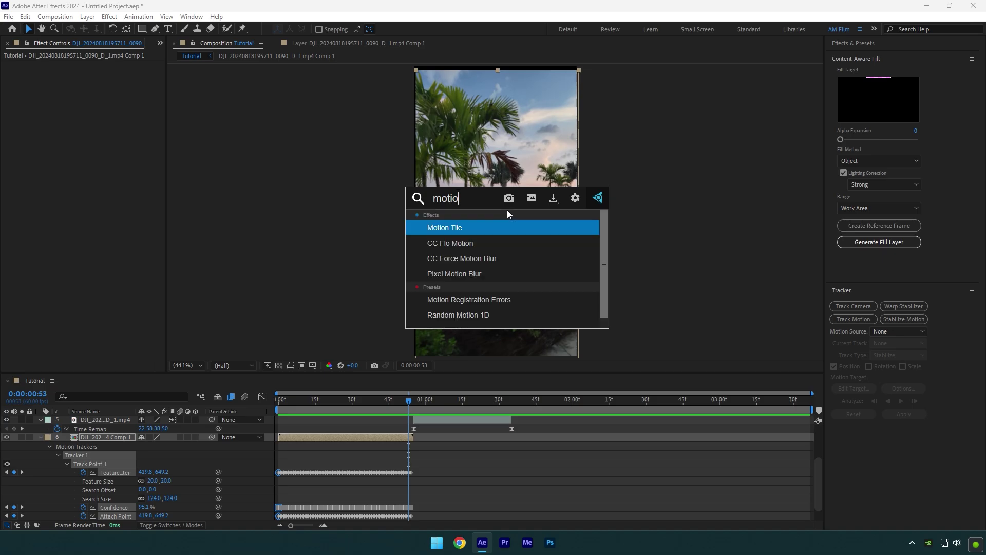
click(462, 228)
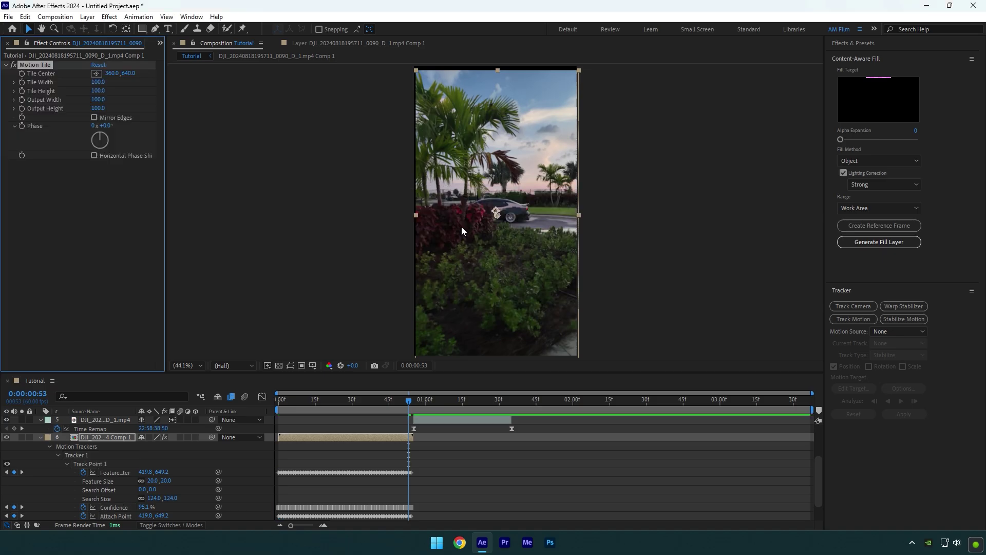
Step: Set Motion Tile's output width and output height to 200 with mirrored edges
click(98, 108)
text(200)
key(Return)
click(98, 100)
text(200)
key(Return)
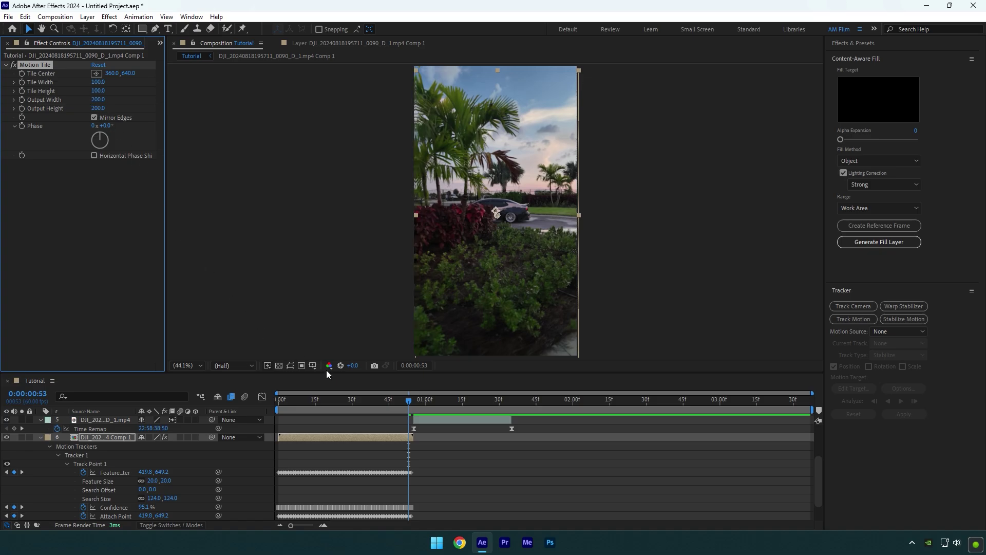
Step: Collapse layer 6's tracker properties and preview the stabilized clip from the start
drag(409, 406, 212, 403)
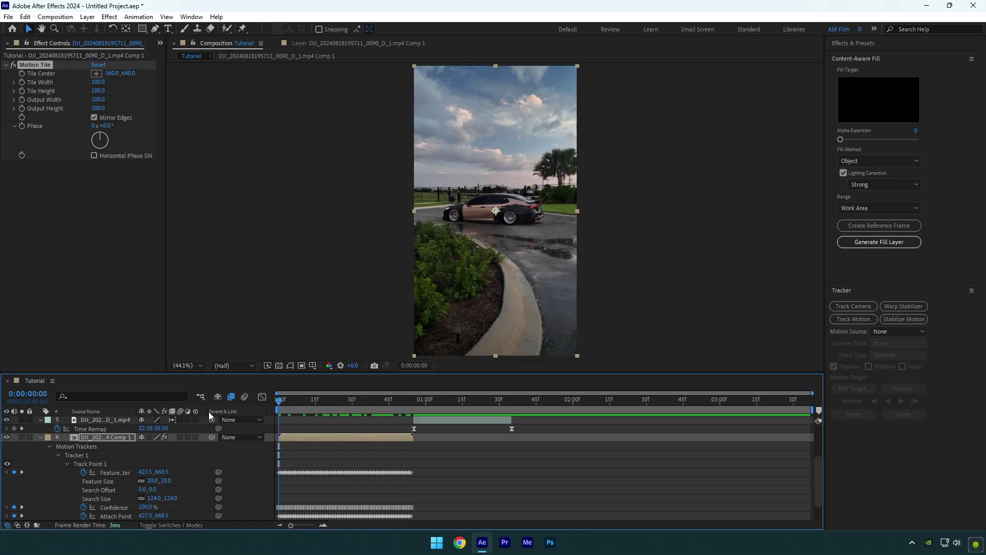
key(u)
key(space)
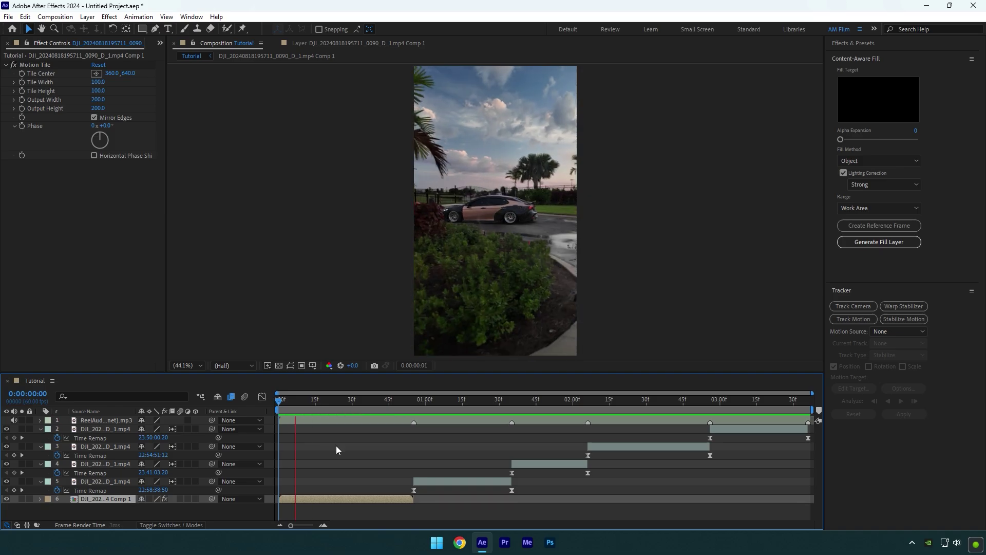
Step: Go to layer 5's first frame at 0:00:00:55 and pre-compose the layer with all attributes moved into the new composition
drag(397, 414, 415, 408)
right_click(440, 478)
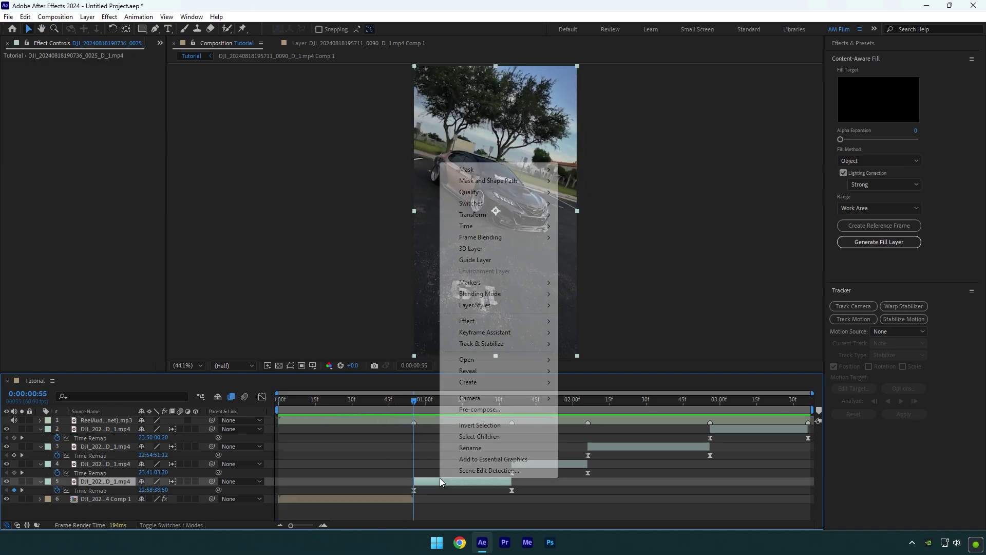
click(483, 409)
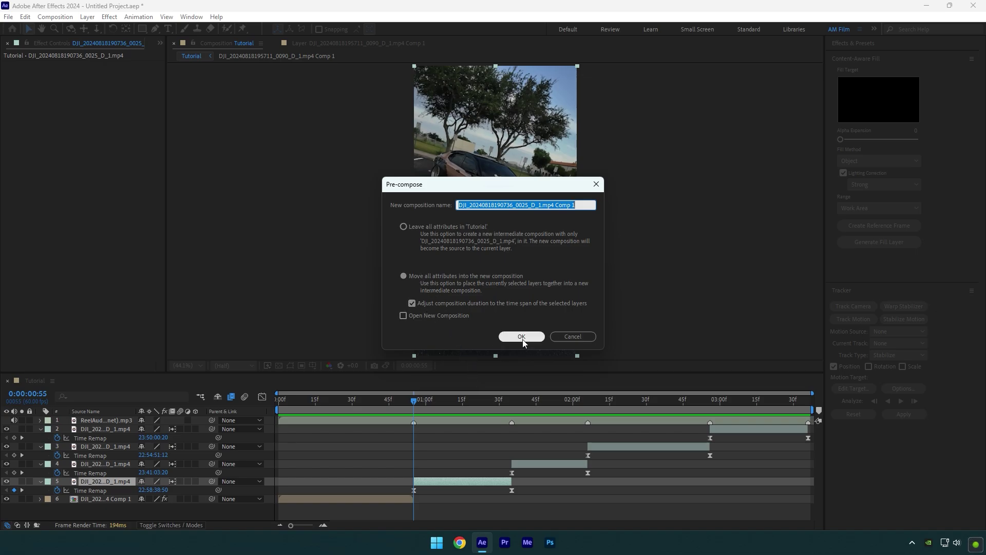
click(522, 337)
Step: Start Stabilize Motion on layer 5, enlarge the search region and place Track Point 1 below the car's headlight
click(904, 319)
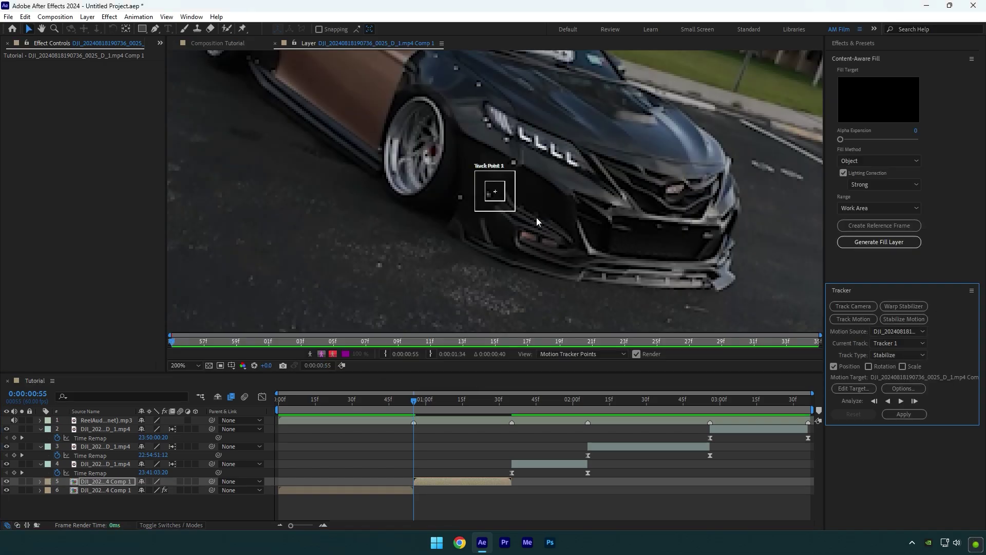
drag(522, 208, 607, 256)
drag(524, 173, 523, 173)
Step: Set layer 5's tracker options to adapt the feature on every frame and stop tracking if confidence is below 95%
click(903, 388)
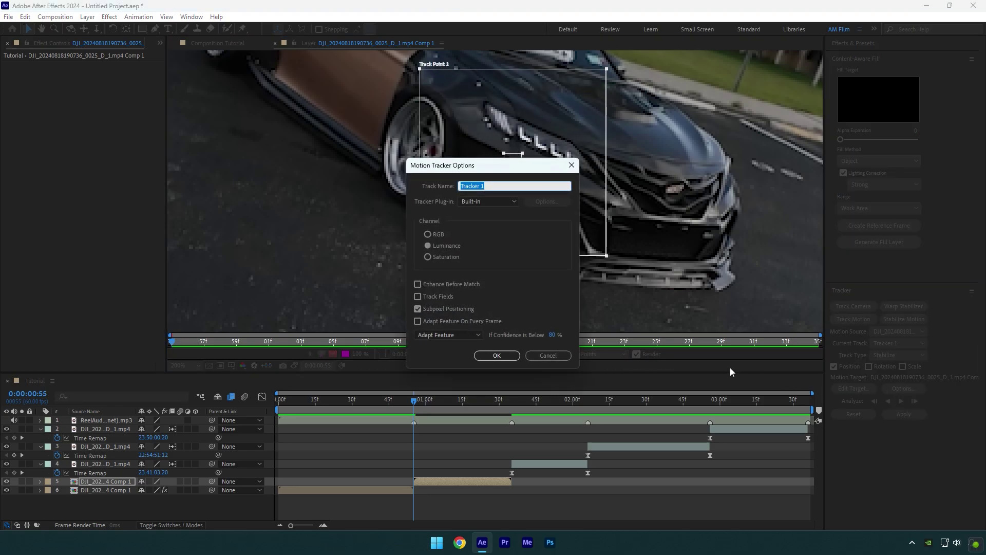
click(431, 321)
click(434, 334)
click(442, 357)
click(554, 335)
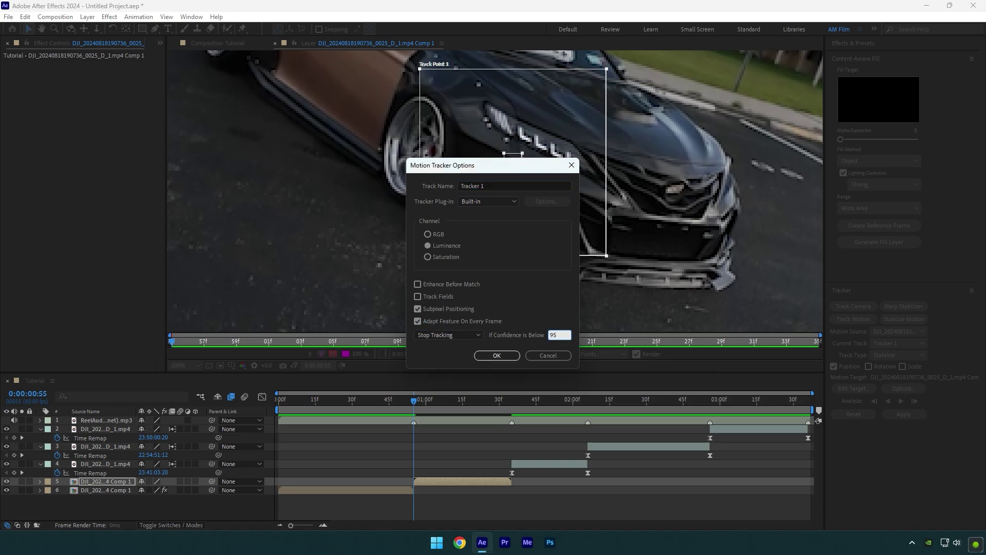
text(95)
click(496, 356)
Step: Analyze the track forward on layer 5, apply the stabilization to layer 5 in X and Y, and preview the clip
click(902, 400)
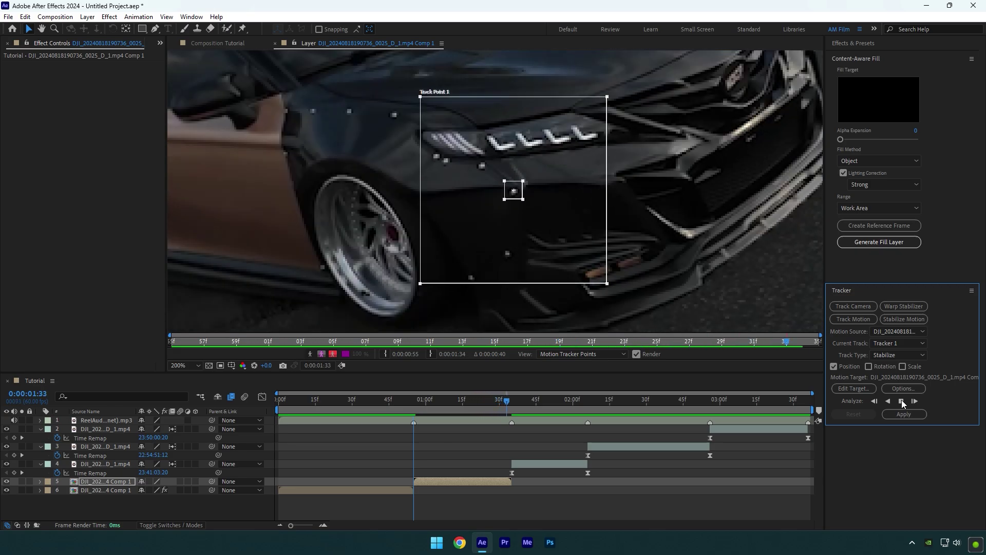
click(853, 389)
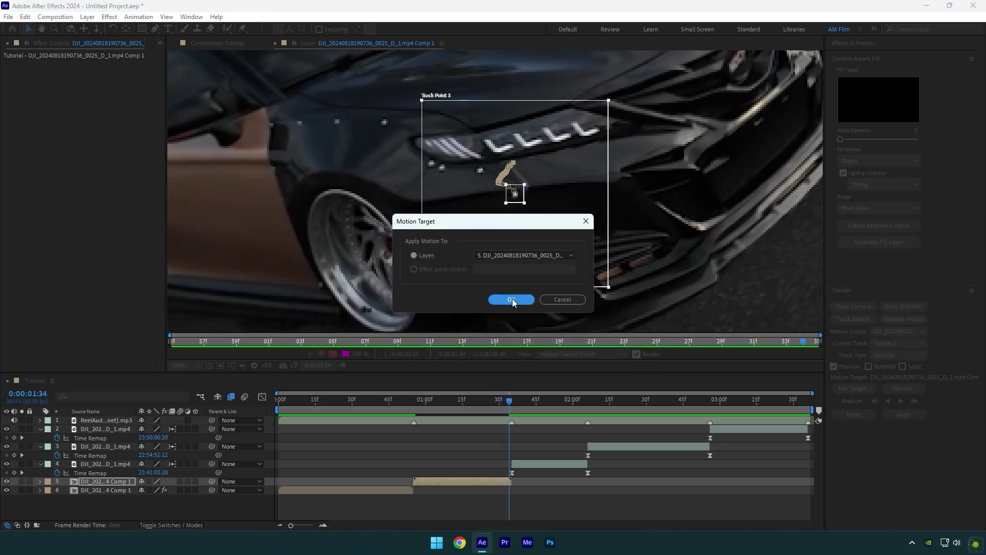
click(513, 298)
click(904, 414)
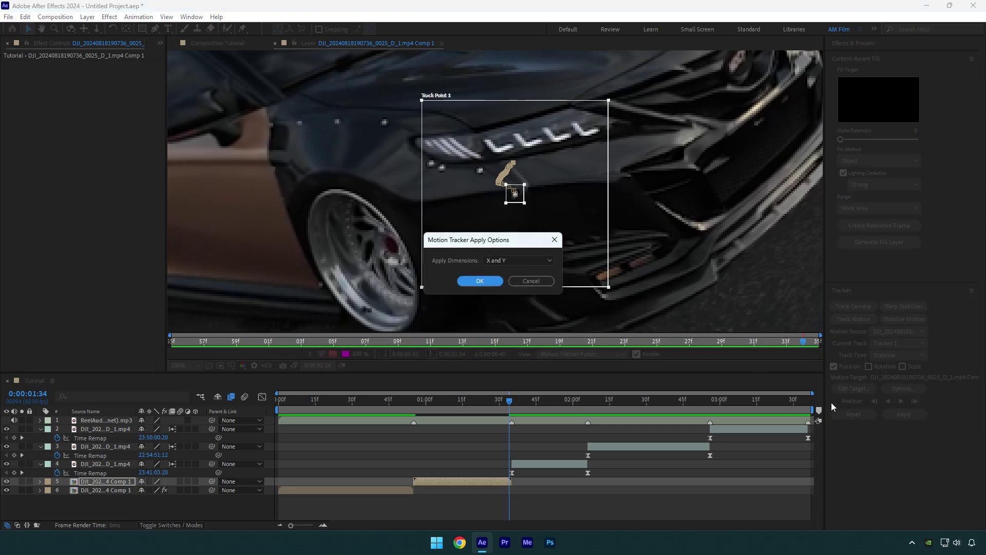
click(486, 282)
drag(505, 402, 387, 401)
key(space)
Step: Add Motion Tile to layer 5 with Mirror Edges enabled and both Output Width and Output Height set to 200
drag(467, 399, 467, 436)
key(ctrl+space)
text(moti)
key(Return)
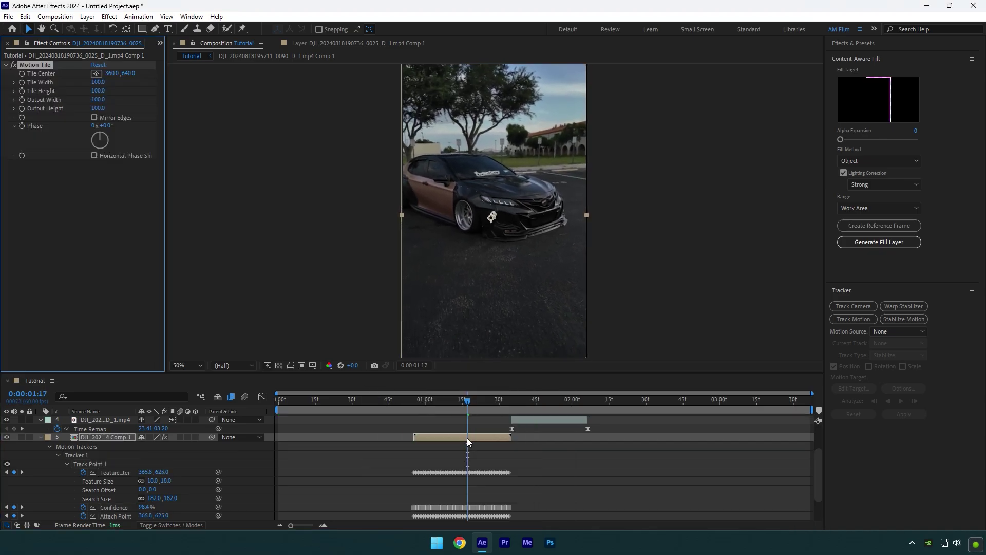
click(94, 118)
click(98, 108)
text(200)
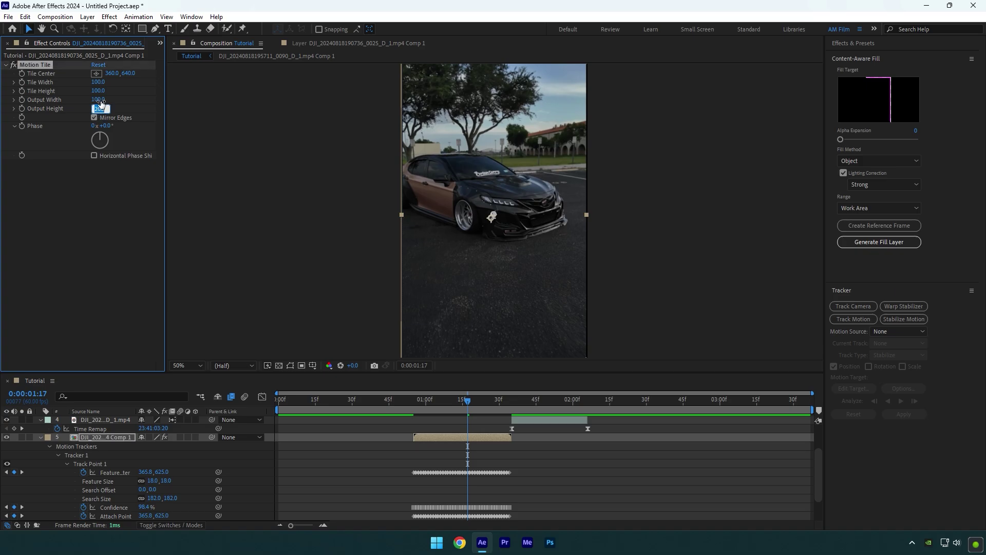
click(97, 100)
text(200)
click(104, 186)
click(44, 64)
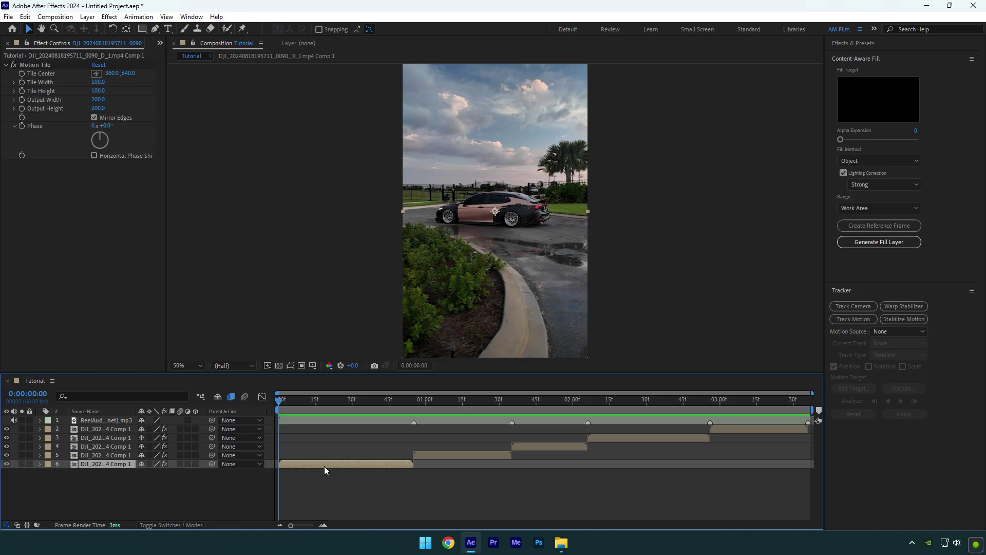
Step: Pre-compose layer 6 with all attributes moved into the new composition and run the 3D Camera Tracker on it
right_click(324, 467)
click(383, 400)
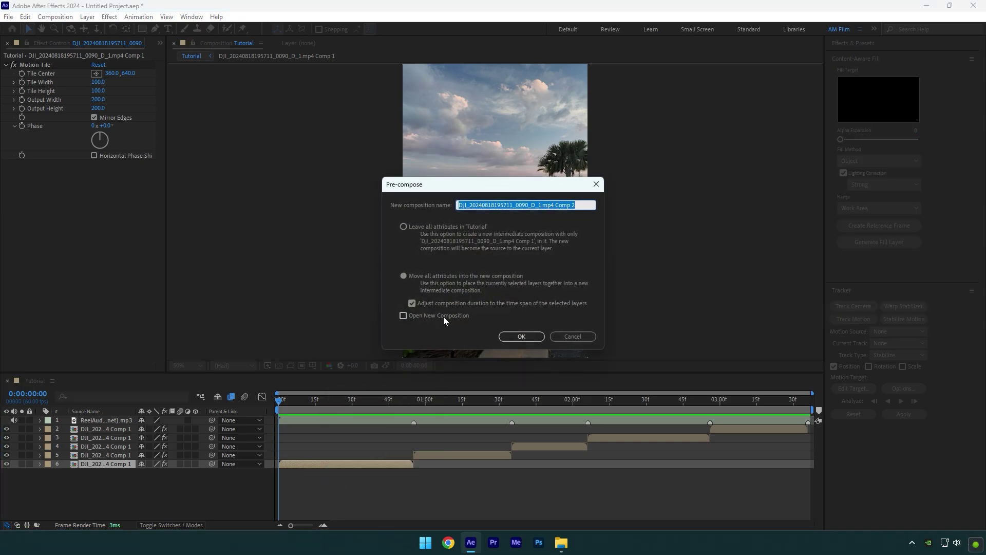
click(520, 336)
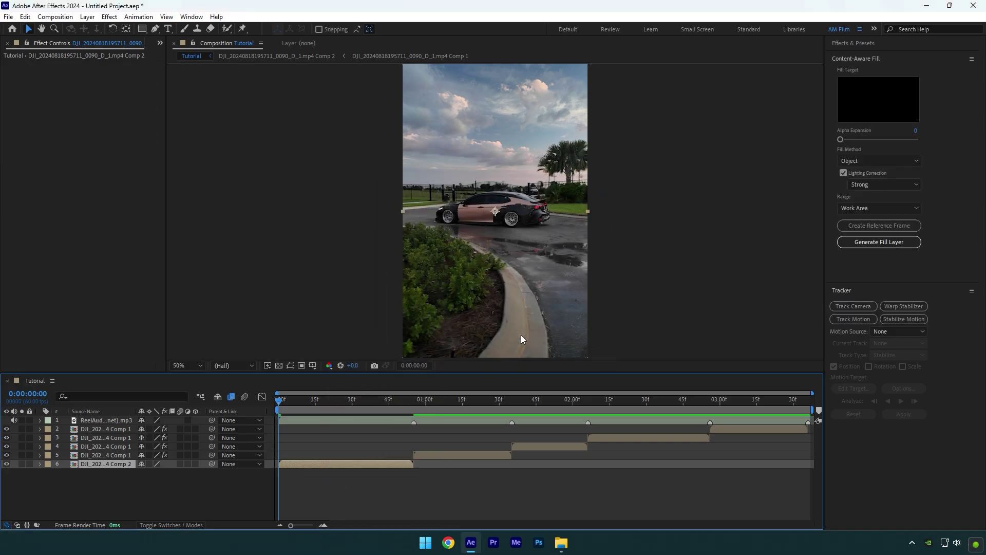
click(852, 309)
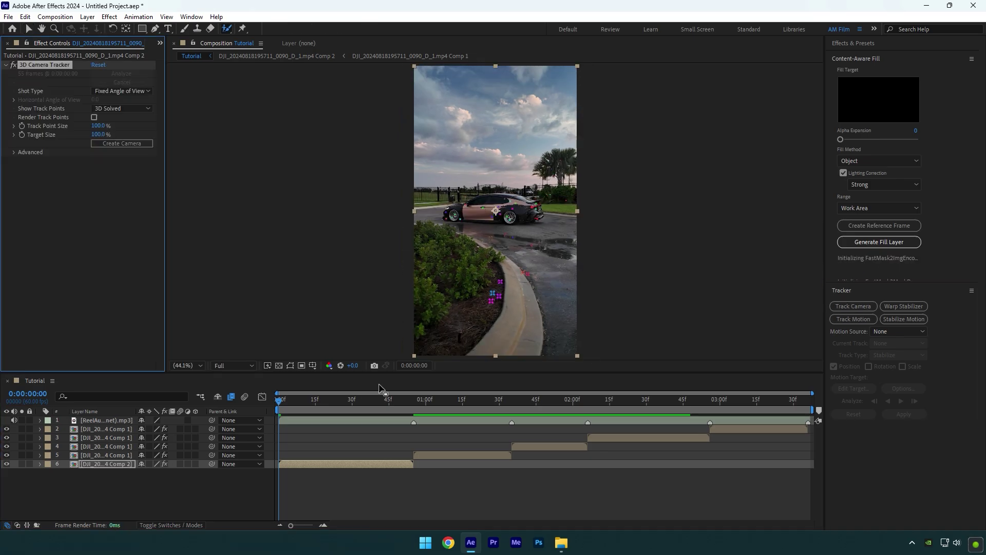
Step: At 0:00:00:22, set the ground plane and origin from track points above the car and create a solid and camera there
mouse_move(333, 401)
mouse_down()
mouse_move(363, 402)
mouse_move(332, 405)
mouse_up()
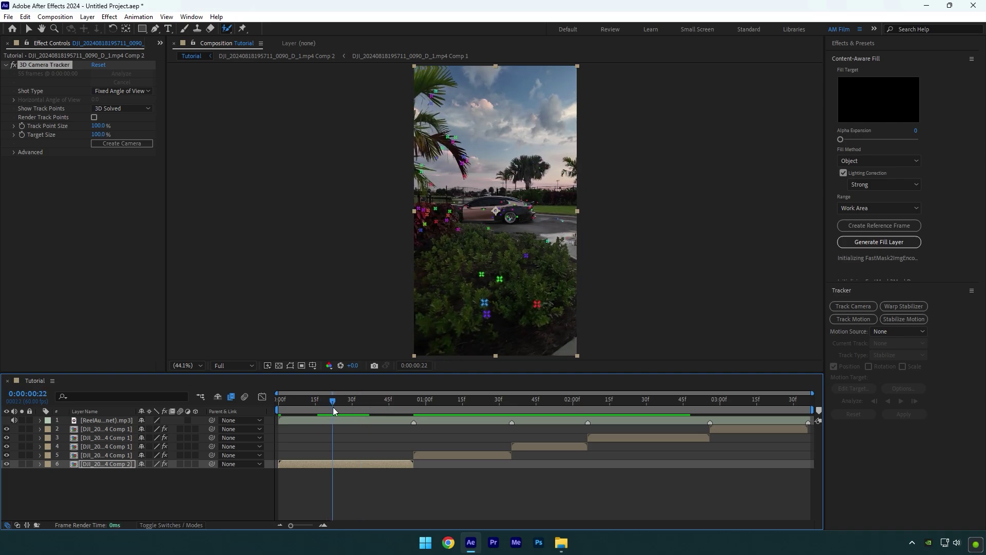
key(v)
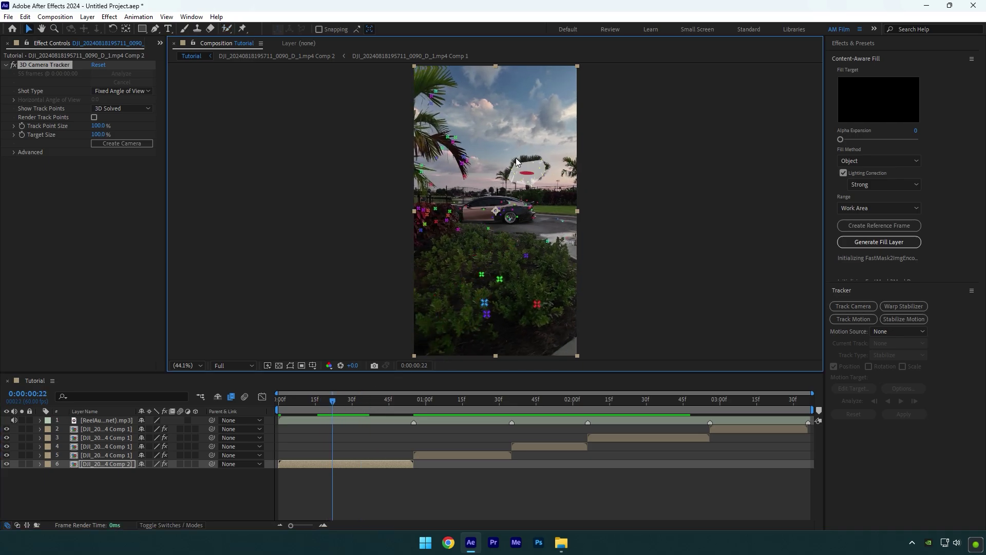
right_click(522, 168)
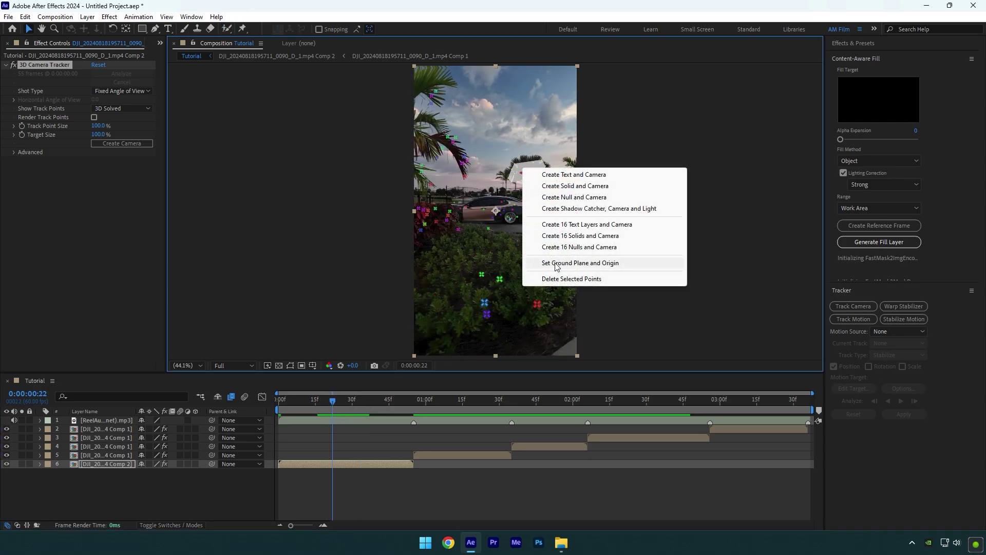
click(555, 266)
right_click(527, 174)
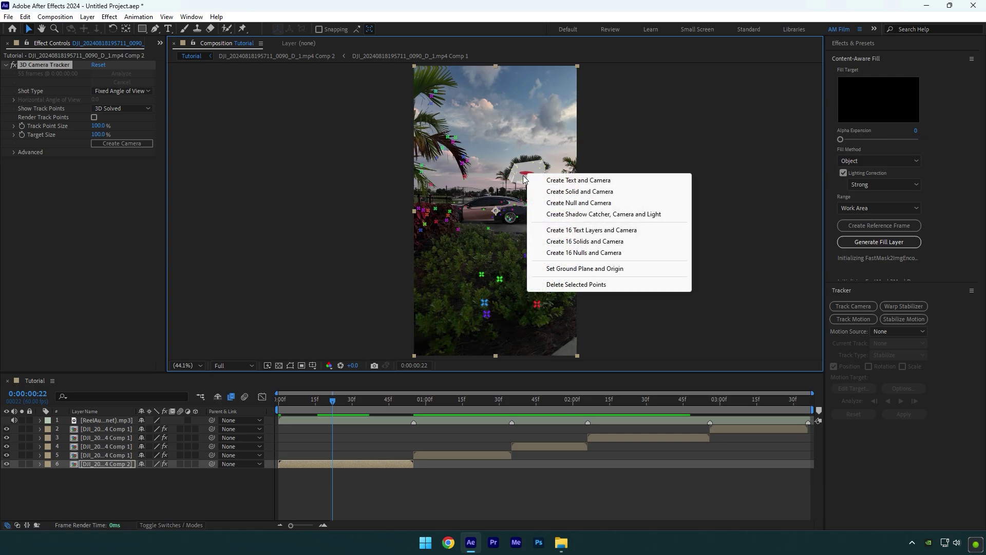
click(579, 192)
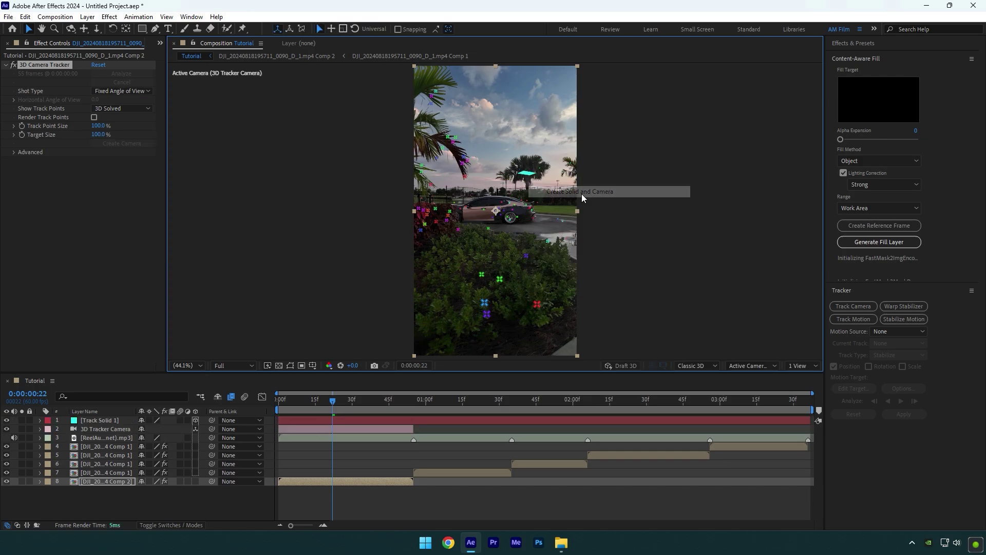
Step: Move Track Solid 1 and the 3D Tracker Camera directly above the tracked clip and trim the solid to end at 0:00:00:55
click(352, 421)
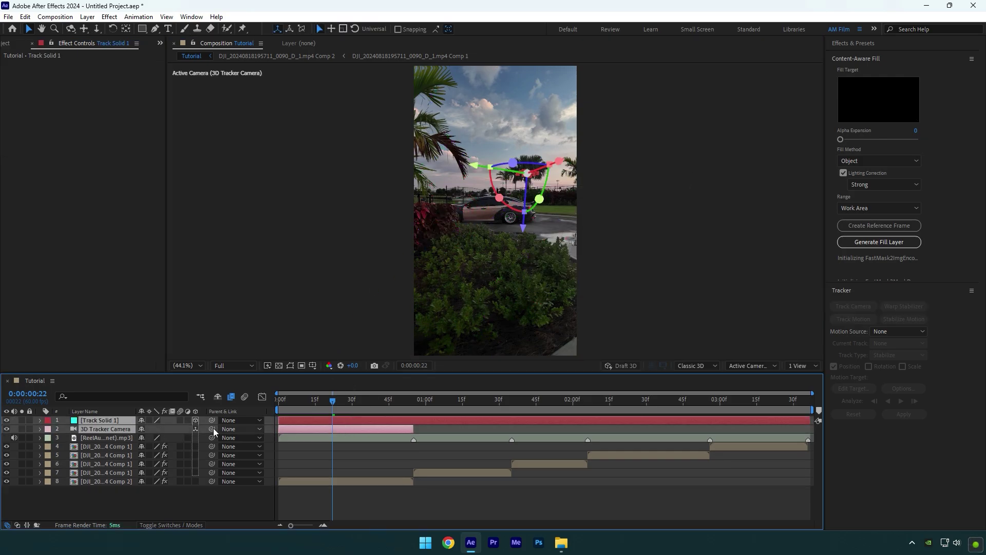
drag(116, 448, 103, 477)
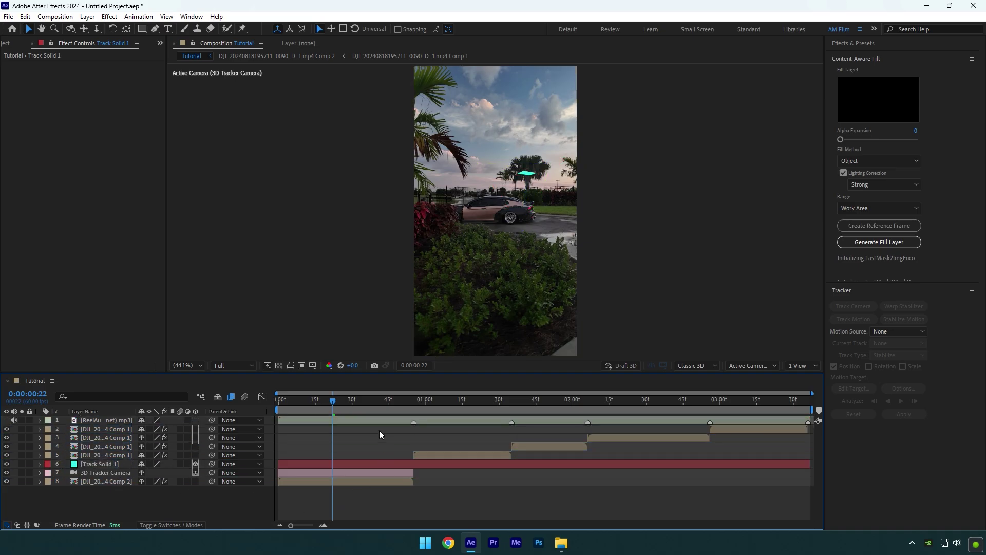
drag(383, 400, 413, 401)
key(ctrl+shift+d)
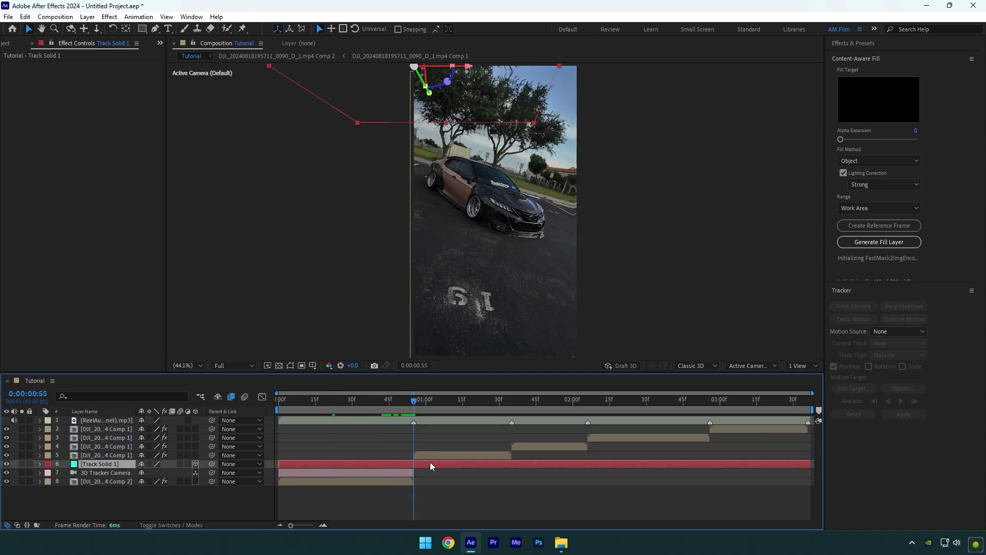
key(Delete)
click(374, 400)
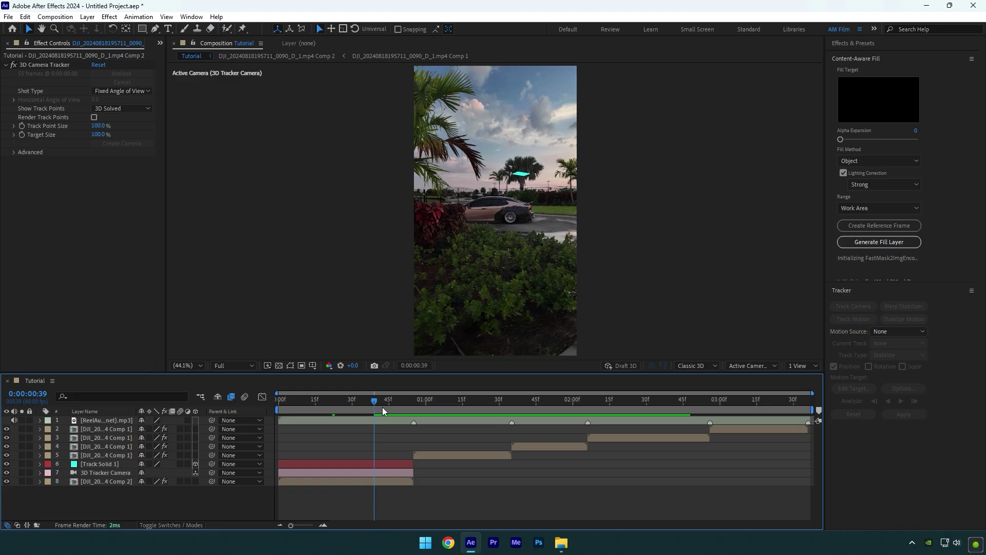
Step: Add Ultimate Explosion 1.mov above Track Solid 1, parent it to the solid and make it a 3D layer
click(561, 541)
drag(726, 410, 197, 509)
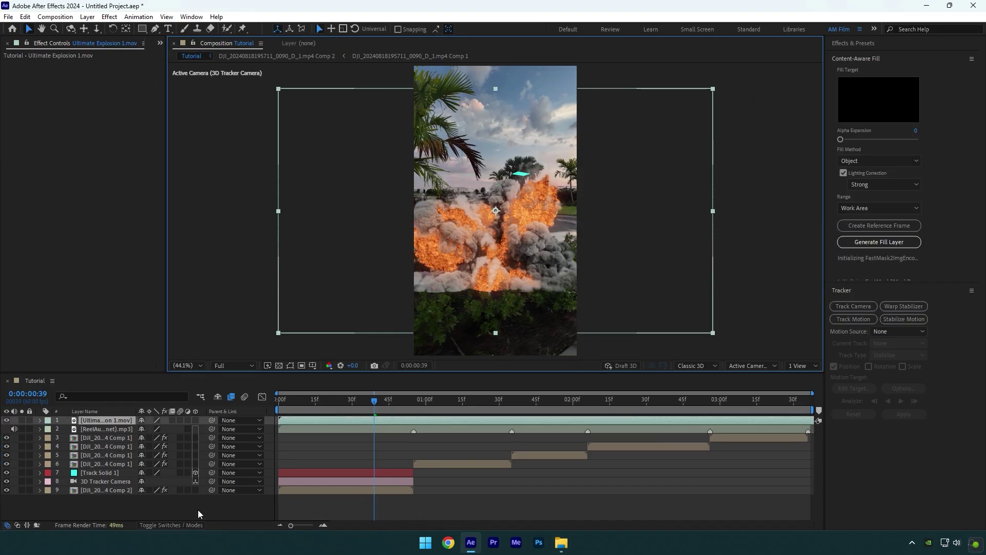
drag(112, 421, 109, 466)
drag(211, 464, 111, 475)
click(194, 464)
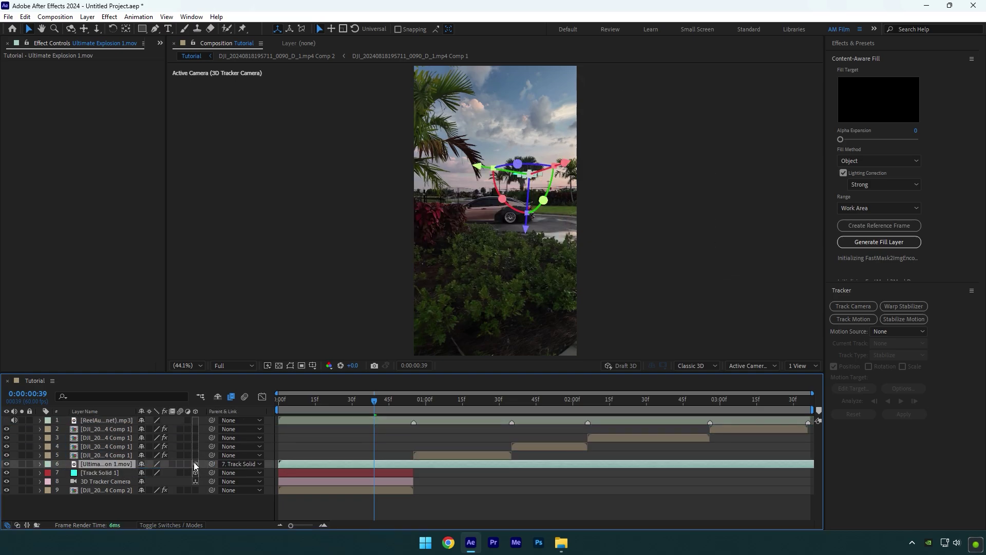
Step: Scale the explosion layer to 920%, rotate it upright over the car, reposition it and preview the result
key(s)
drag(153, 473, 194, 473)
drag(518, 165, 582, 174)
drag(529, 199, 560, 146)
drag(377, 400, 219, 397)
key(space)
key(space)
Step: Time-stretch the explosion layer to a stretch factor of 40 and preview it from the start
drag(398, 401, 266, 416)
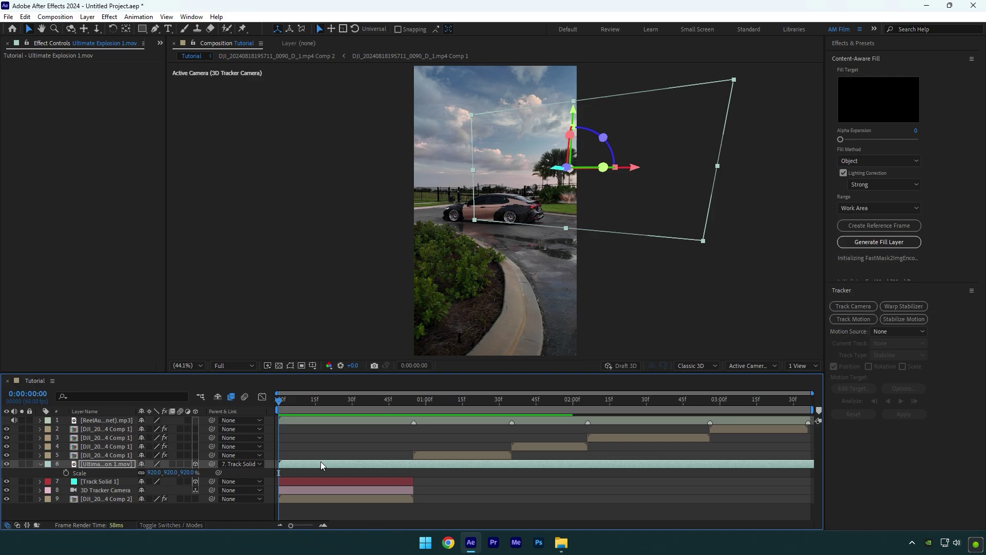
right_click(321, 461)
mouse_move(362, 210)
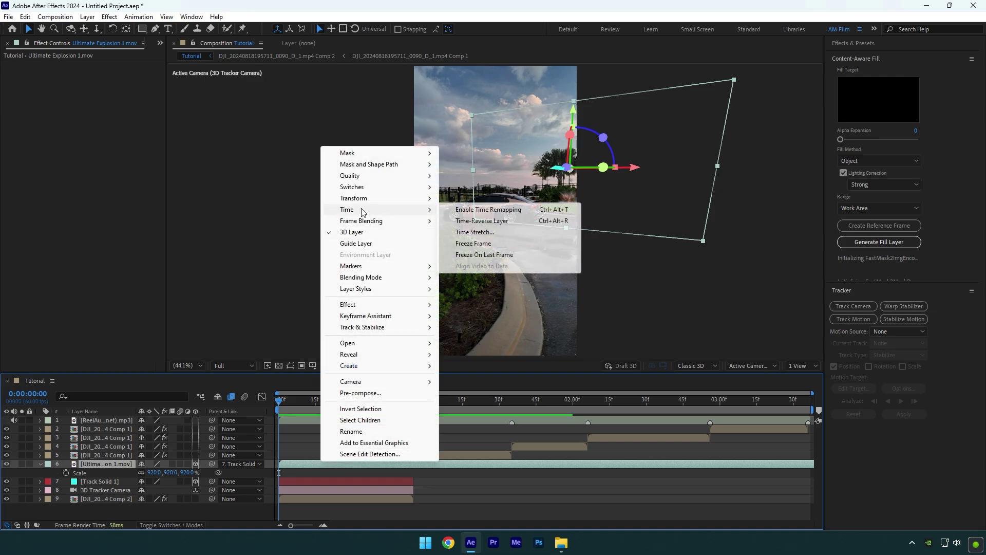
click(466, 233)
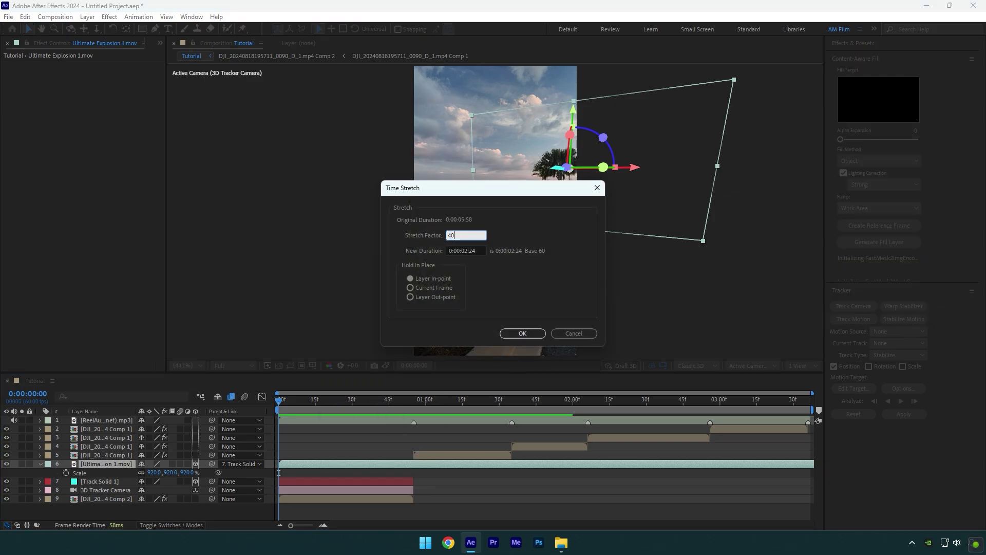
text(40)
key(Return)
key(space)
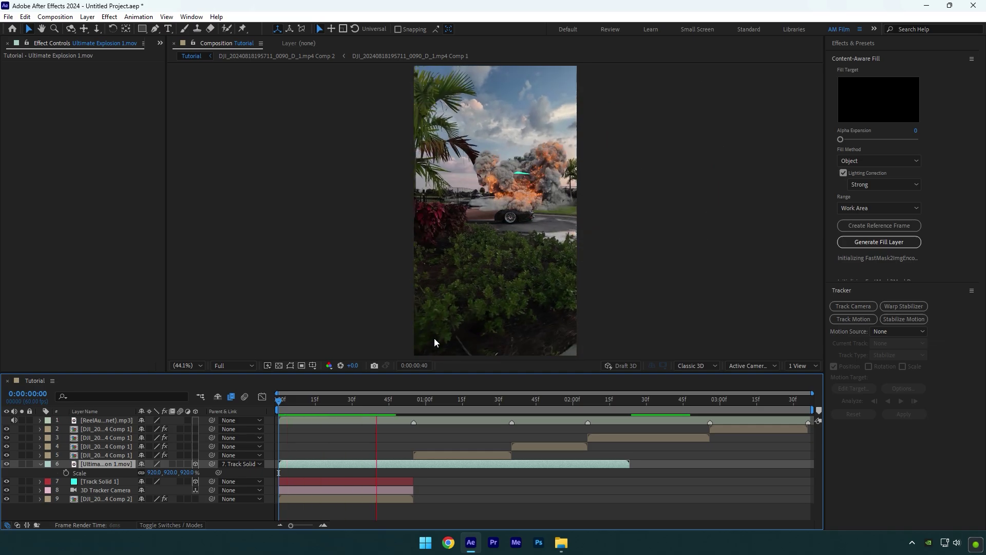
Step: Split the explosion layer at the first clip's end at 0:00:00:55 and delete the remainder
drag(391, 400, 414, 406)
key(ctrl+shift+d)
key(Delete)
click(407, 405)
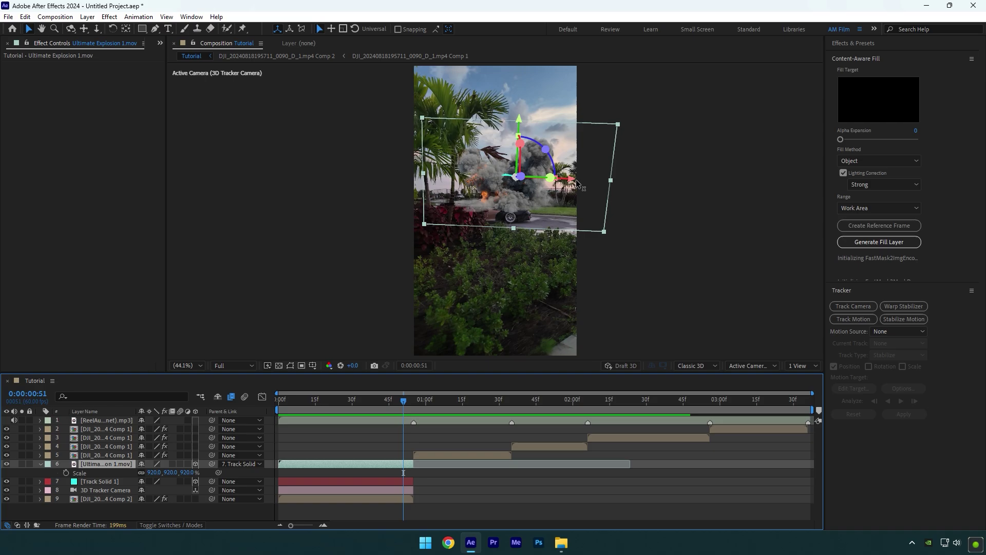
Step: Shift the explosion along its X axis toward the car's rear, reduce its scale, and preview it from the start
drag(577, 183, 594, 184)
key(s)
key(s)
drag(153, 473, 66, 474)
drag(348, 402, 266, 413)
key(space)
key(space)
click(41, 464)
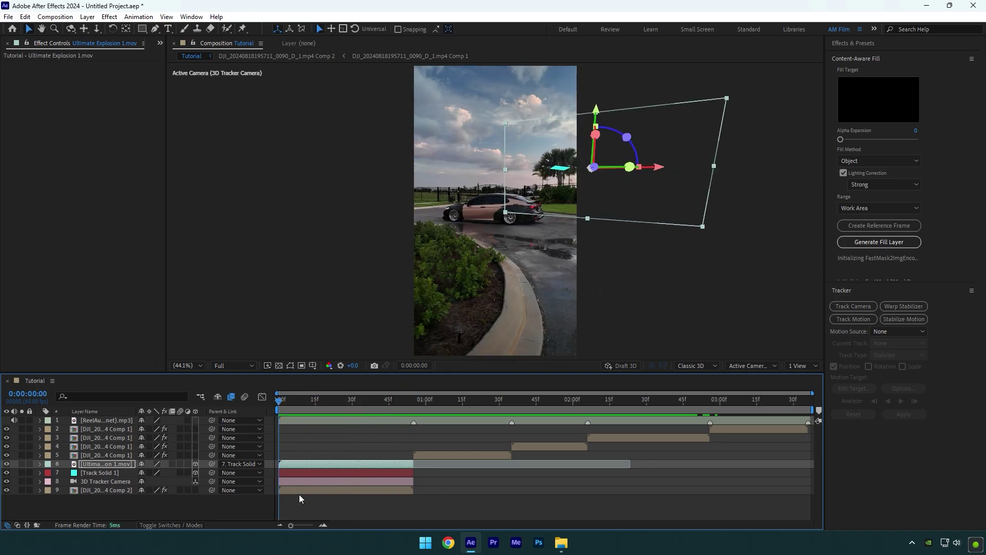
Step: Duplicate the tracked first car clip and place the copy directly above the Ultimate Explosion layer
click(324, 490)
key(ctrl+d)
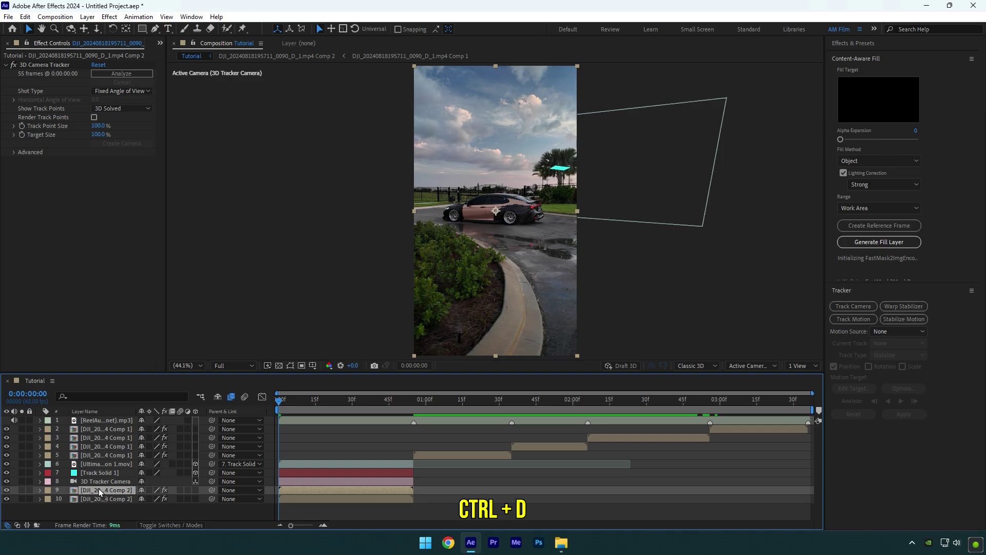
drag(96, 483, 100, 464)
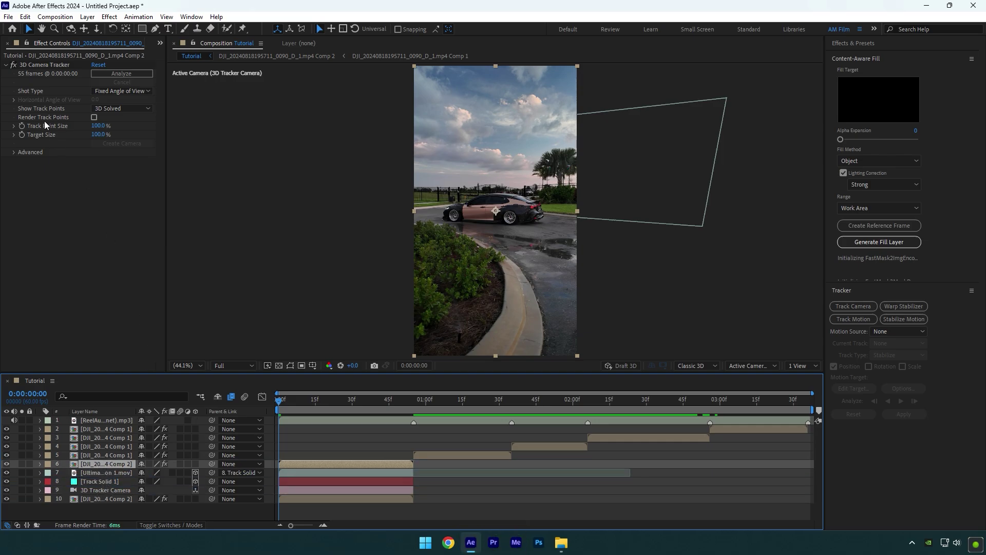
Step: Remove the 3D Camera Tracker effect from the duplicated clip and rename the layer "car only"
key(Delete)
right_click(308, 465)
click(332, 433)
text(car only)
key(Return)
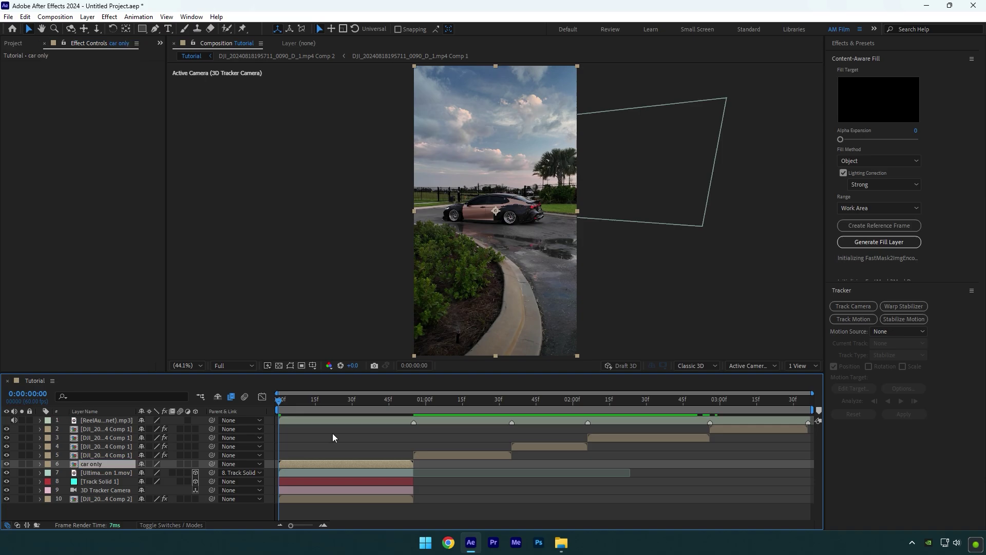
Step: Open the "car only" layer with the Roto Brush and paint the car's body, wheels and rear bumper as foreground
click(228, 27)
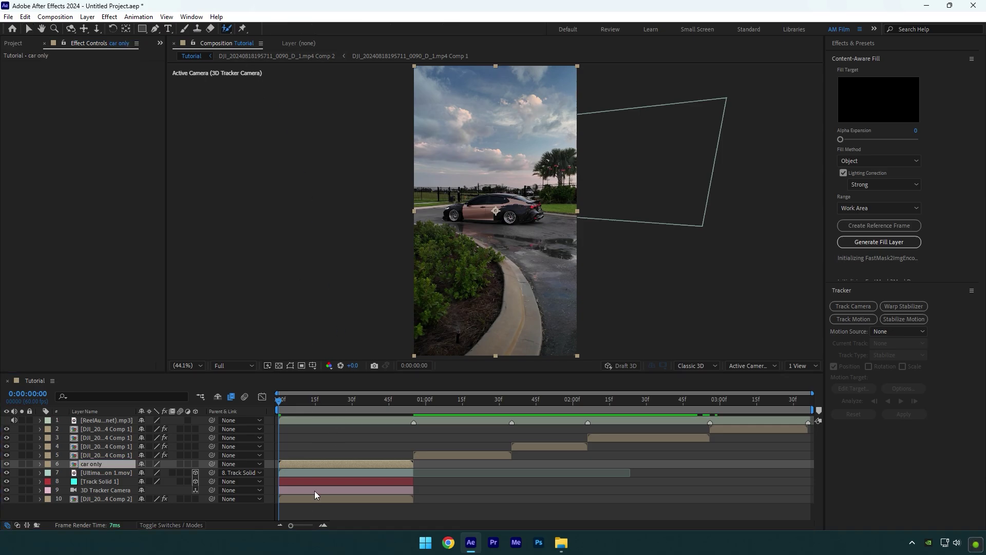
double_click(291, 463)
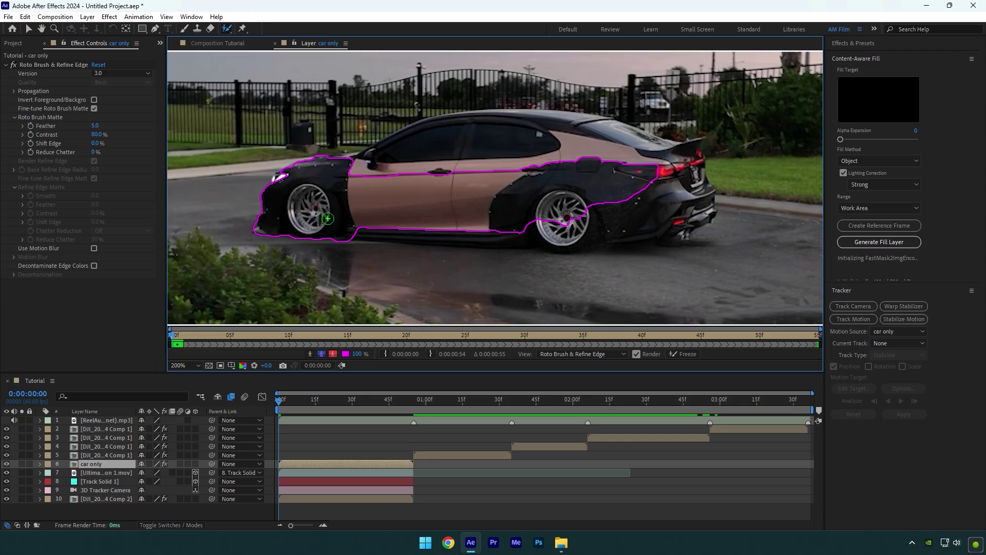
mouse_move(381, 226)
mouse_down()
mouse_move(553, 230)
mouse_move(557, 256)
mouse_move(543, 240)
mouse_move(681, 225)
mouse_up()
mouse_move(618, 257)
mouse_down()
mouse_move(673, 247)
mouse_move(710, 199)
mouse_up()
Step: Extend the Roto Brush selection over the car's spoiler, rear window, roof and side windows
scroll(668, 150, up, 1)
mouse_move(678, 146)
mouse_down()
mouse_move(584, 188)
mouse_move(467, 275)
mouse_up()
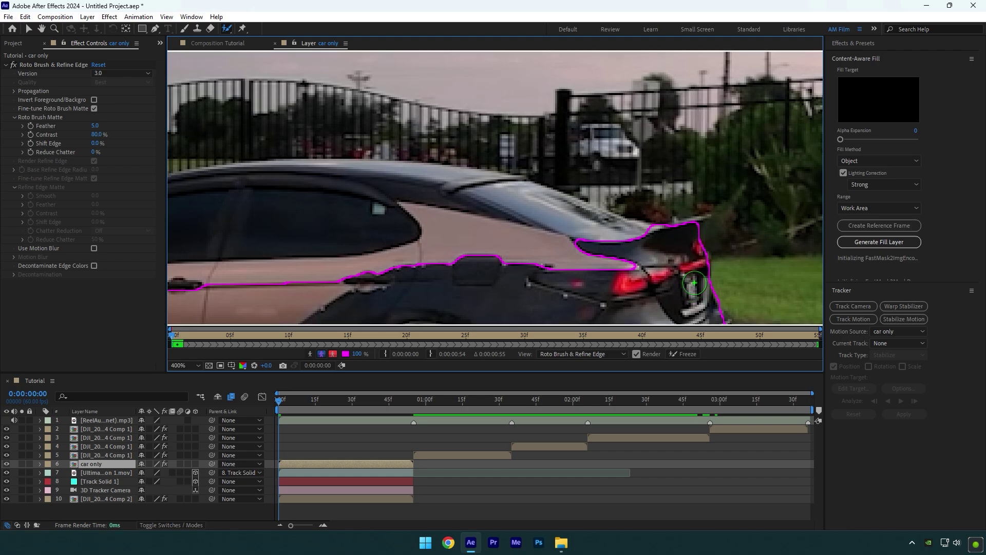
drag(686, 229, 451, 172)
mouse_move(601, 190)
mouse_down()
mouse_move(501, 141)
mouse_move(416, 128)
mouse_move(431, 150)
mouse_up()
mouse_move(401, 186)
mouse_down()
mouse_move(506, 220)
mouse_move(677, 242)
mouse_move(419, 257)
mouse_up()
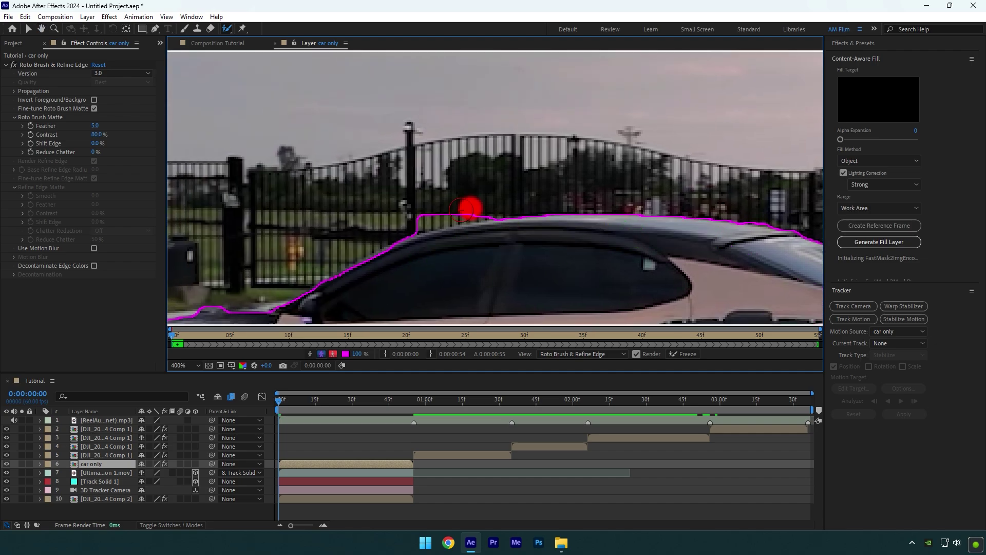
Step: Subtract the fence above the roofline from the Roto Brush selection and refine its edge along the hood and headlight
drag(453, 210, 376, 225)
mouse_move(418, 272)
mouse_down()
mouse_move(520, 215)
mouse_move(573, 164)
mouse_up()
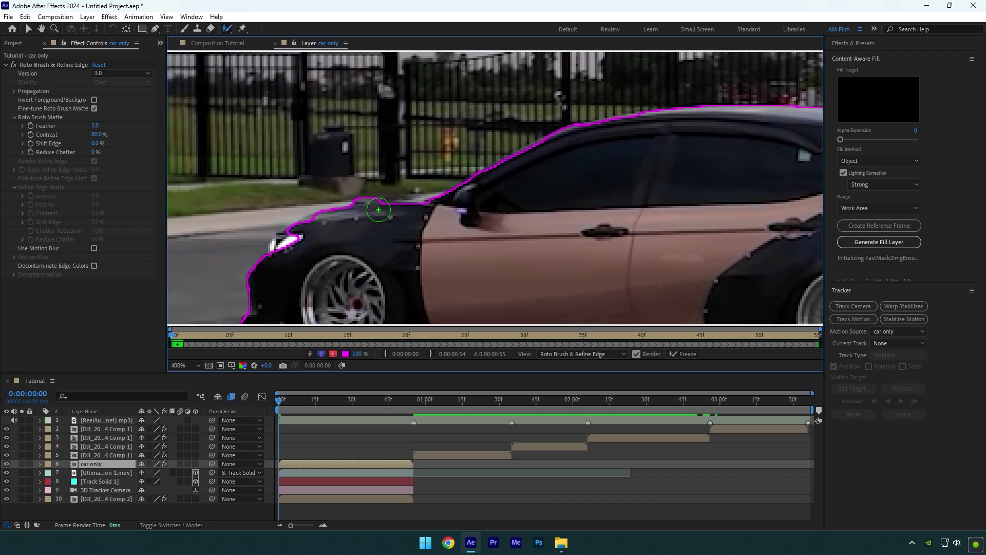
mouse_move(411, 216)
mouse_down()
mouse_move(452, 204)
mouse_move(389, 216)
mouse_move(418, 209)
mouse_move(348, 189)
mouse_up()
drag(305, 233, 276, 267)
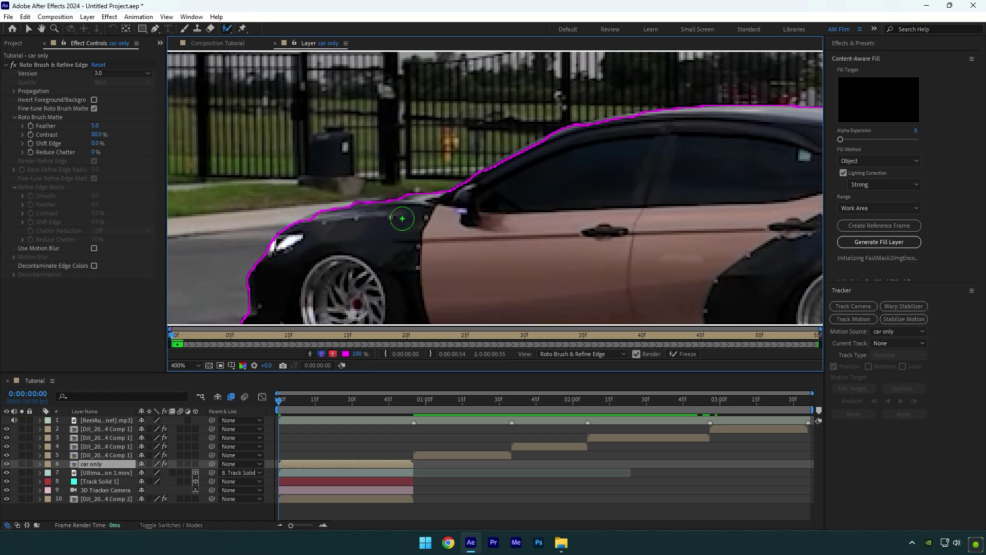
Step: Freeze the Roto Brush result of the "car only" layer and hide the track solid in the Tutorial composition
drag(404, 284, 414, 110)
scroll(494, 200, down, 1)
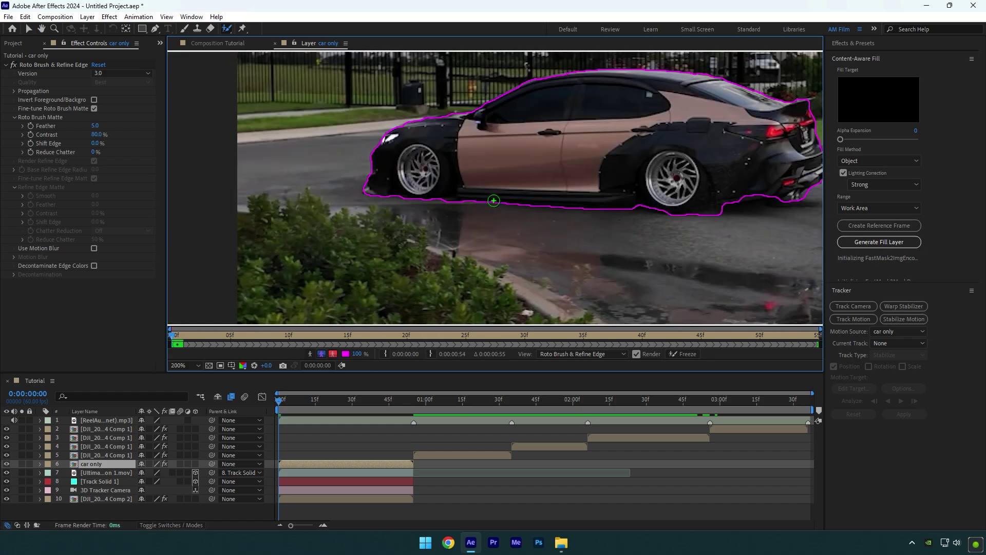
drag(634, 153, 491, 204)
scroll(492, 205, down, 1)
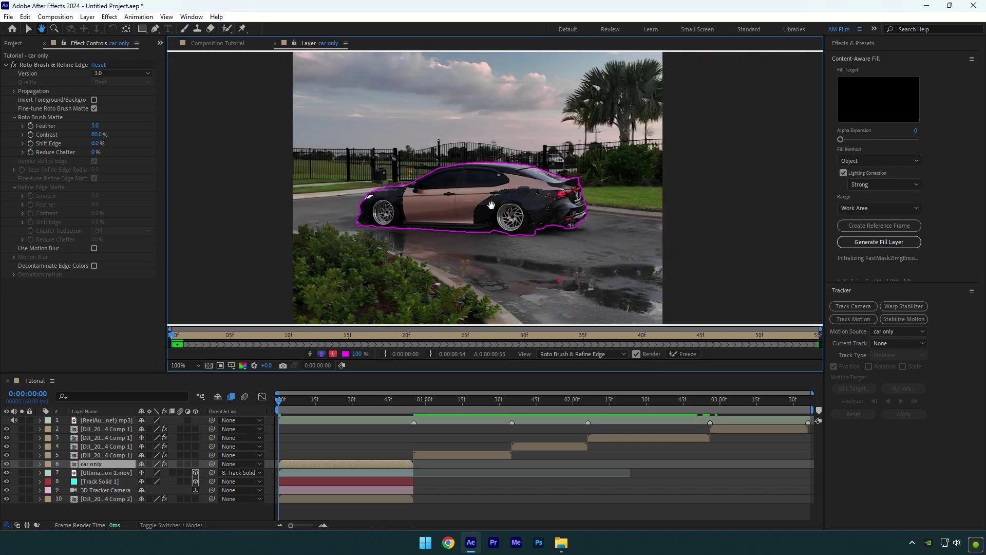
click(686, 355)
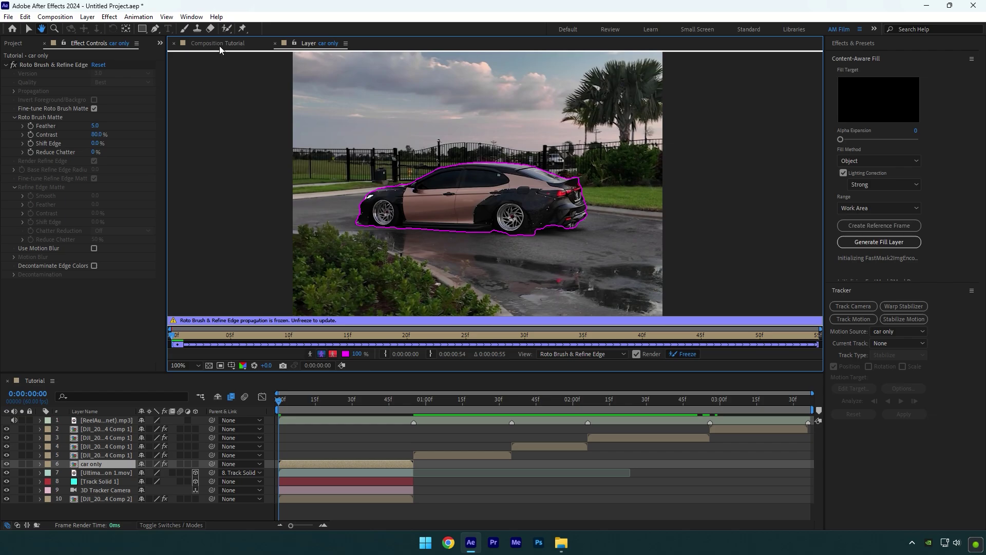
click(220, 46)
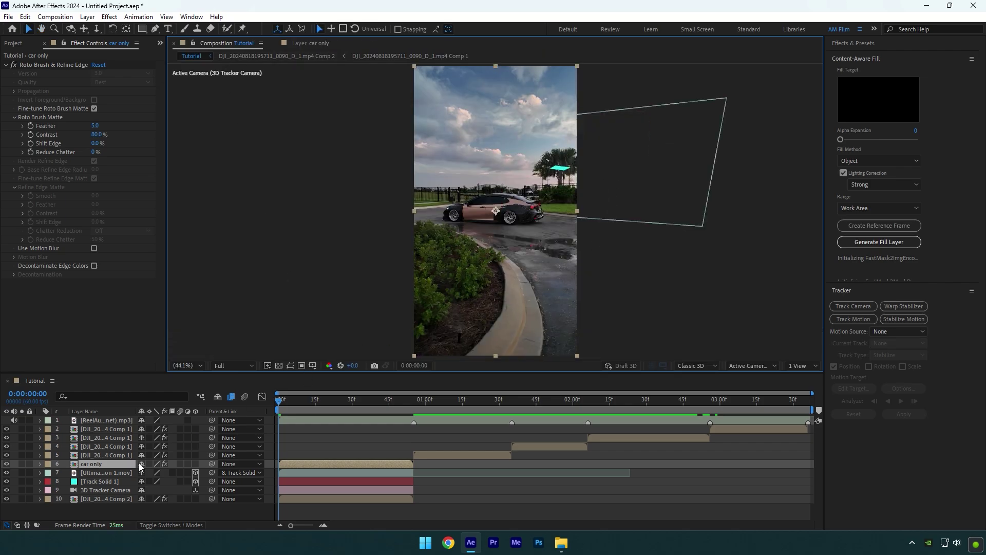
click(7, 482)
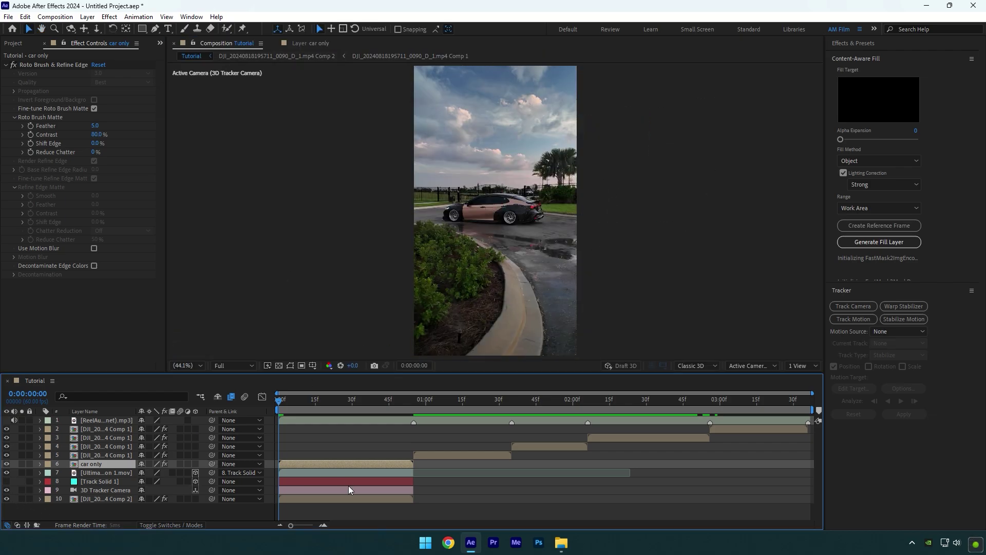
Step: Lower the Ultimate Explosion layer slightly behind the car and preview the composite
key(space)
click(364, 404)
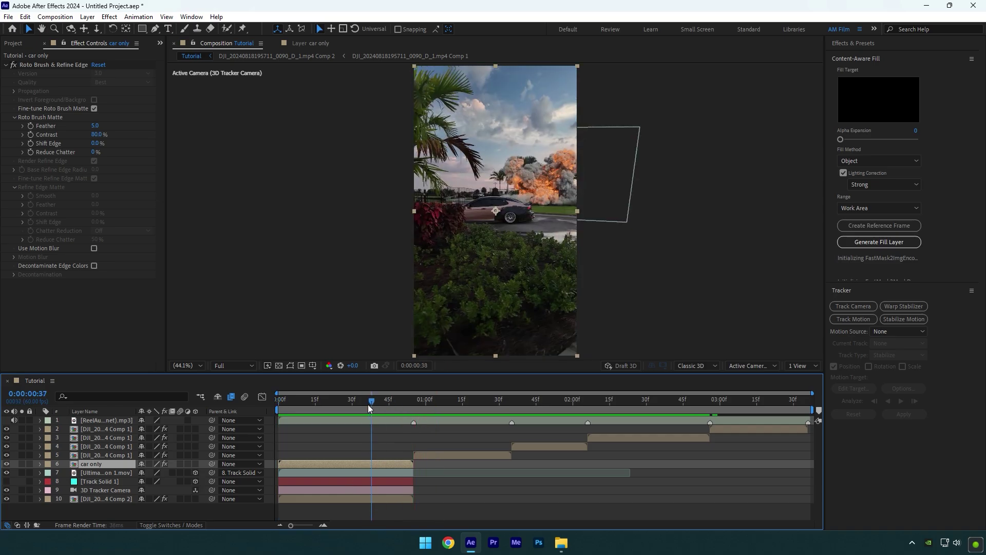
click(96, 475)
drag(554, 116, 555, 124)
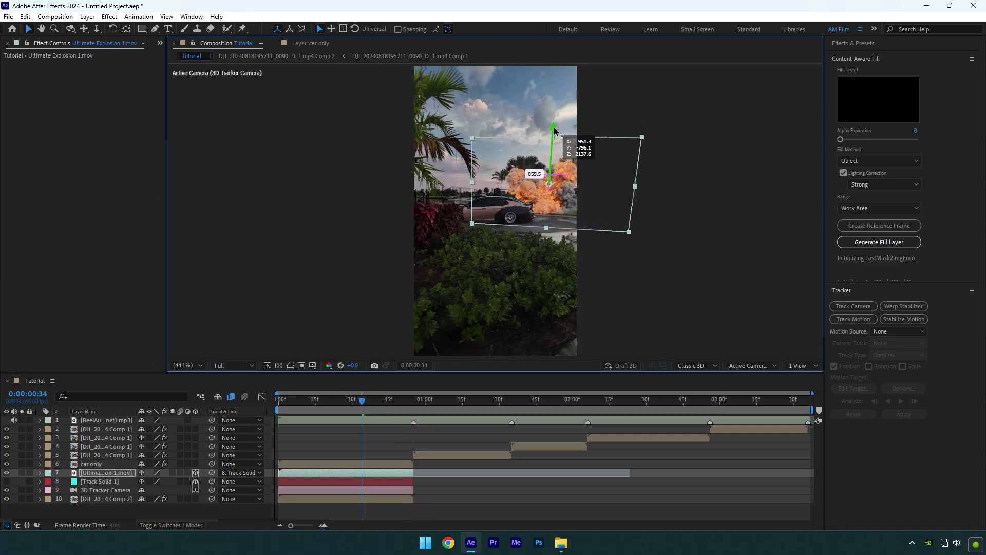
key(space)
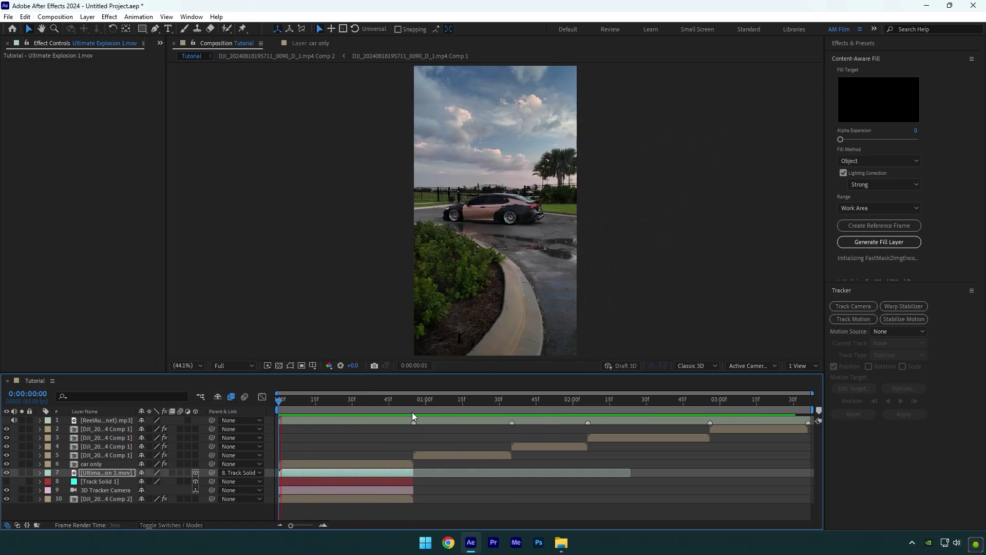
drag(429, 402, 389, 404)
key(space)
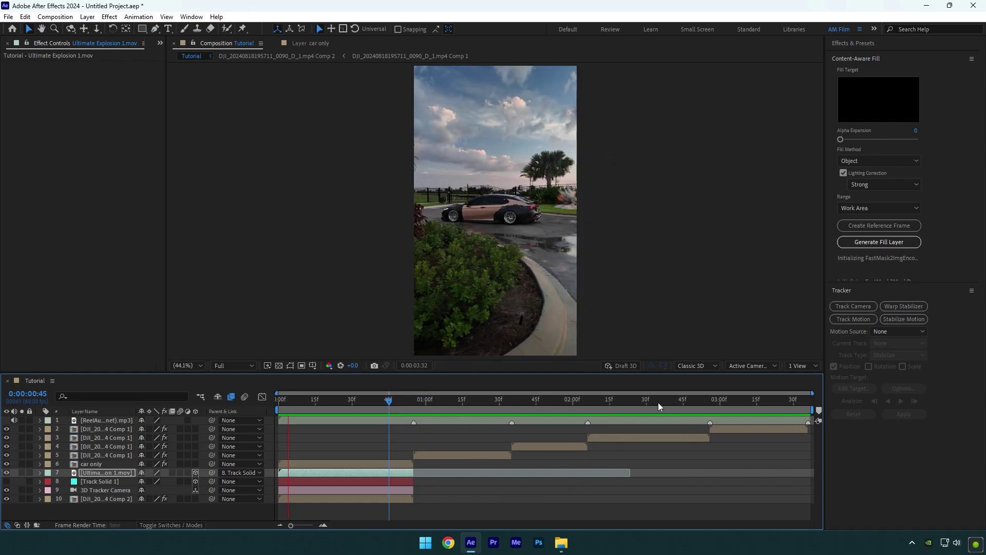
Step: Pre-compose the clip starting at 0:00:02:06 and run the 3D Camera Tracker on it
drag(655, 402, 586, 399)
click(620, 438)
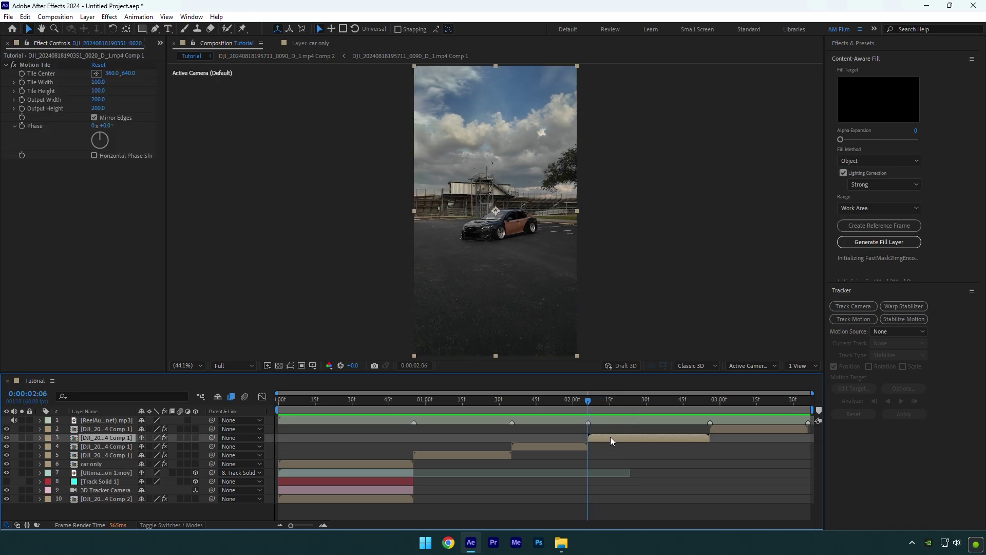
right_click(611, 438)
click(649, 369)
key(Return)
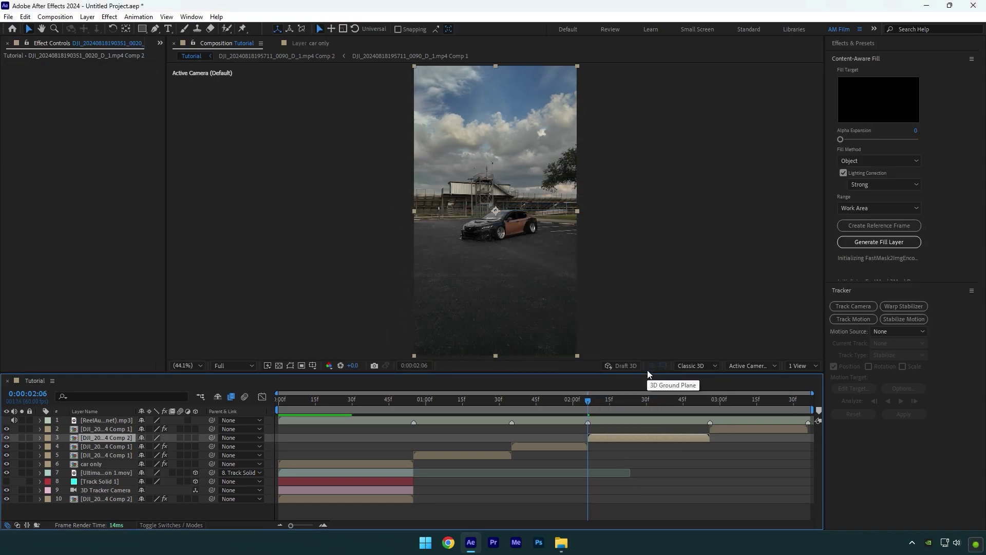
click(853, 307)
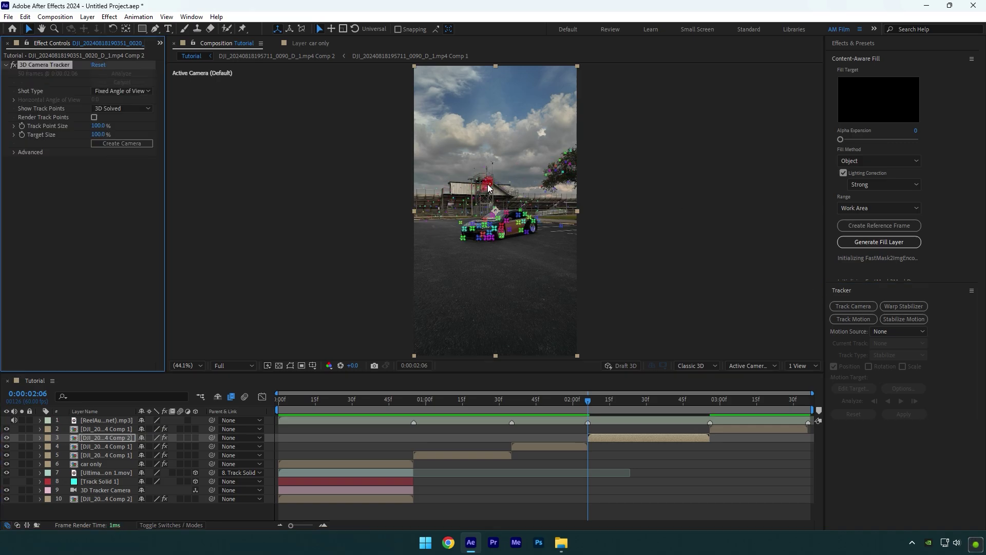
Step: Set the track points on the building behind the car as ground plane and origin, and create a solid and camera from them
drag(474, 185, 462, 200)
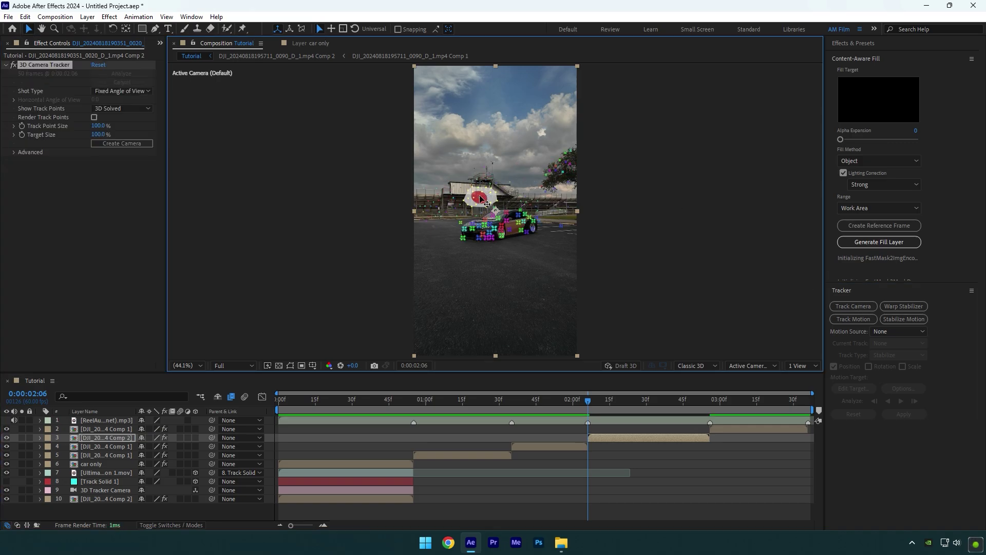
right_click(482, 200)
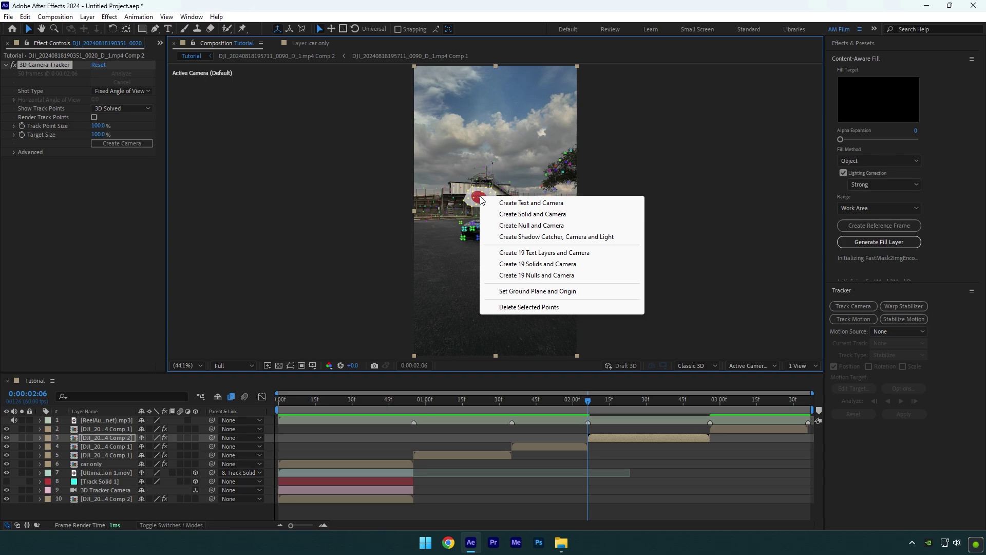
click(517, 291)
right_click(483, 202)
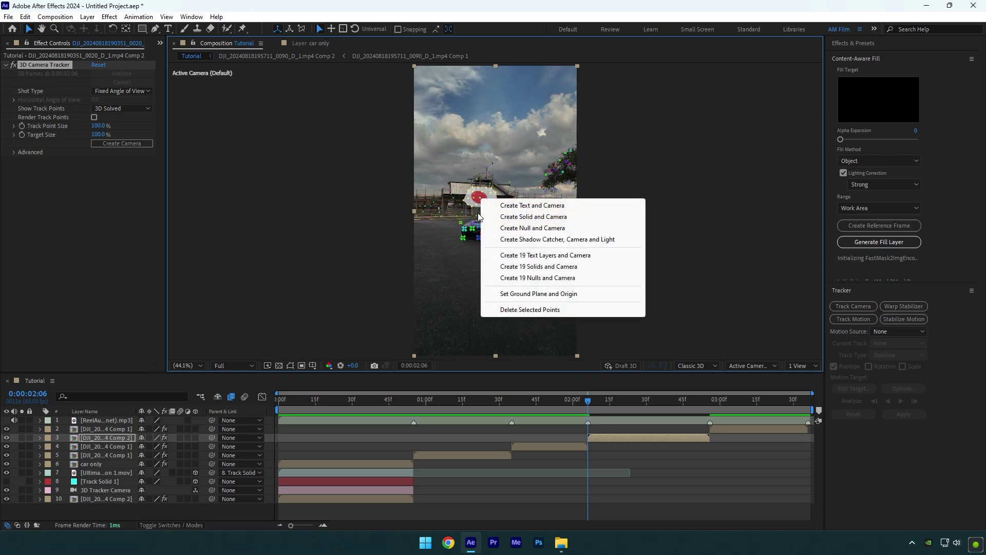
click(523, 218)
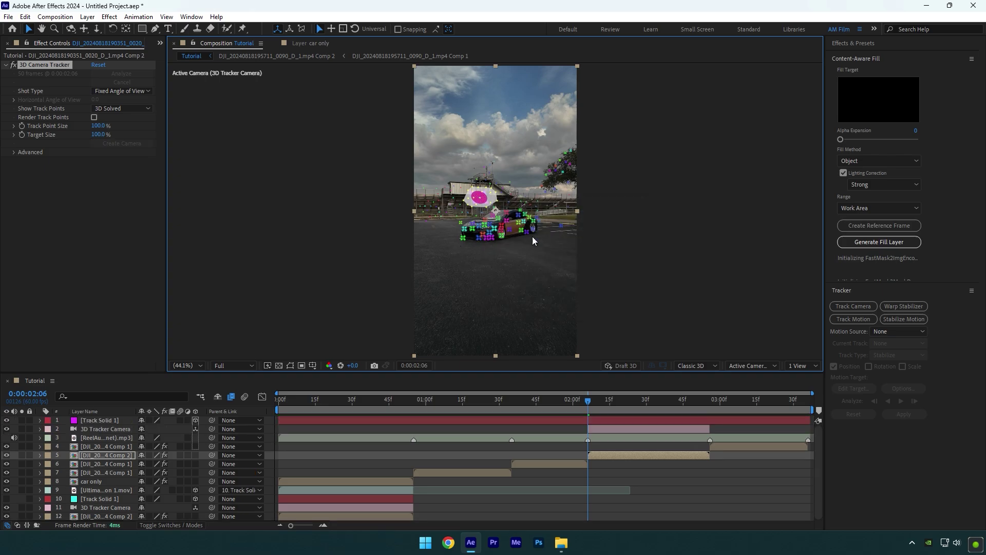
Step: Move the new track solid and tracker camera directly above the pre-composed clip and trim the solid's start to 0:00:02:06
click(602, 426)
shift+click(605, 418)
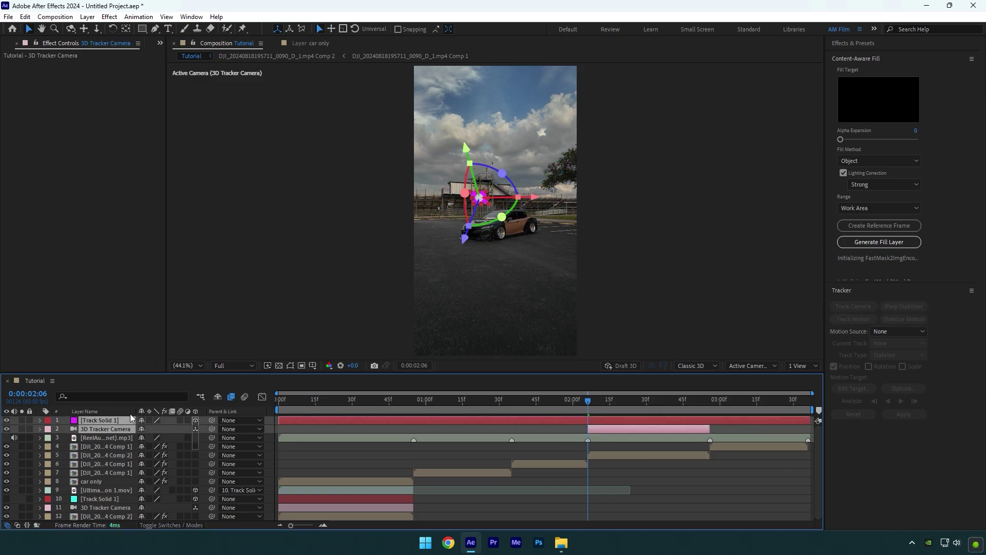
drag(121, 421, 102, 456)
click(590, 508)
click(593, 436)
key(ctrl+shift+d)
click(581, 446)
key(Delete)
Step: Trim the end of the magenta track solid to 0:00:02:56, where the tracked clip ends
drag(614, 401, 643, 402)
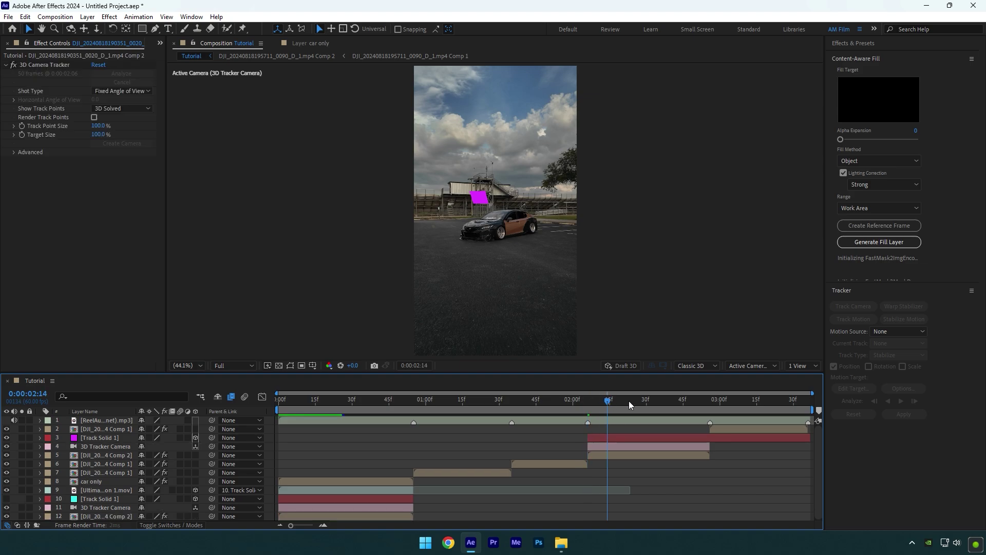
click(711, 400)
click(717, 437)
key(ctrl+shift+d)
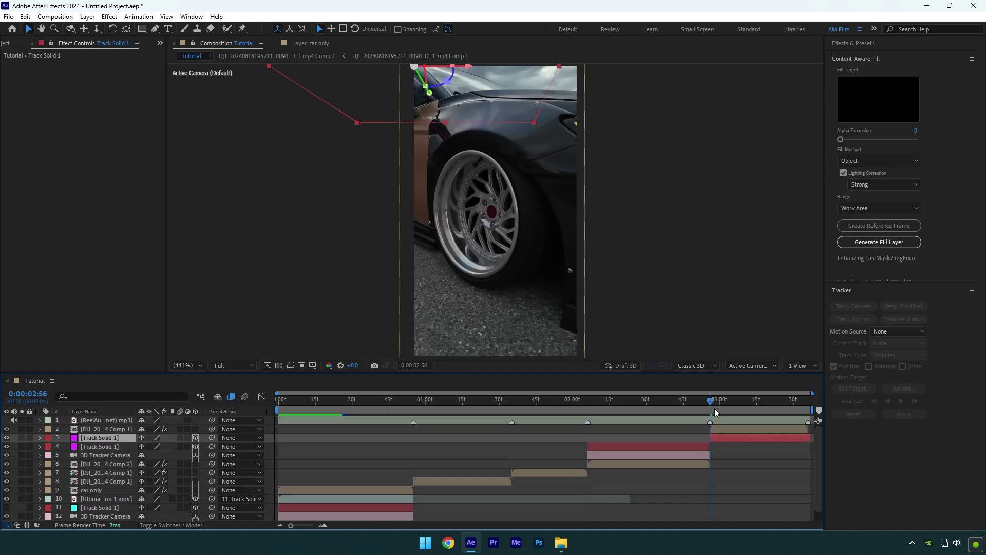
key(Delete)
drag(714, 405, 644, 408)
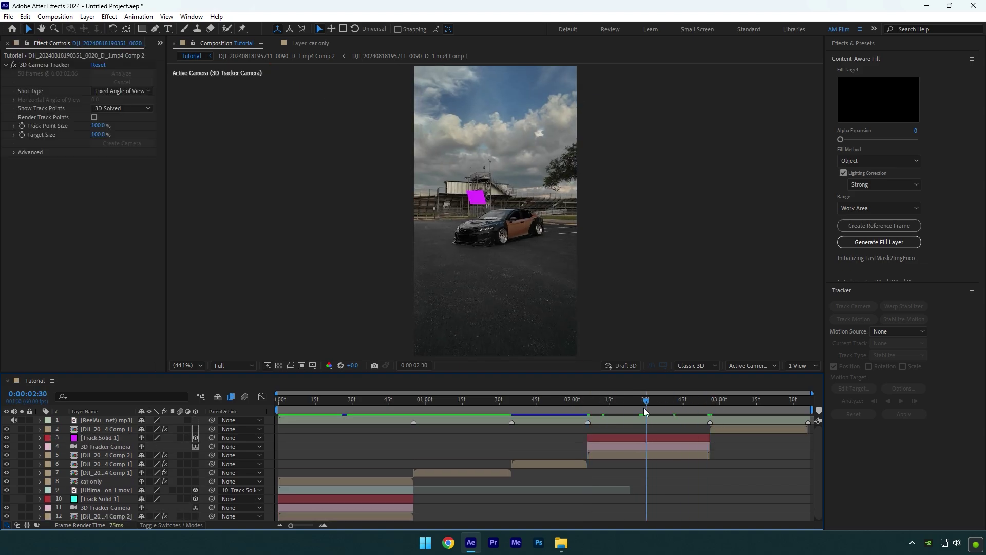
Step: Add the Tornado Twister Small 2 clip above the magenta track solid as a 3D layer parented to that solid
click(561, 542)
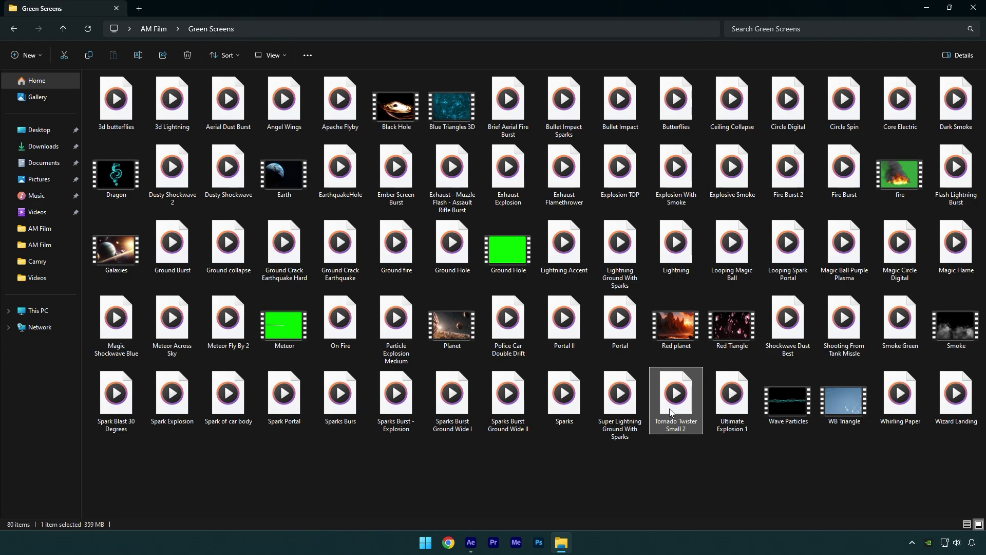
drag(670, 411, 571, 500)
drag(102, 419, 103, 440)
drag(212, 437, 124, 447)
click(195, 437)
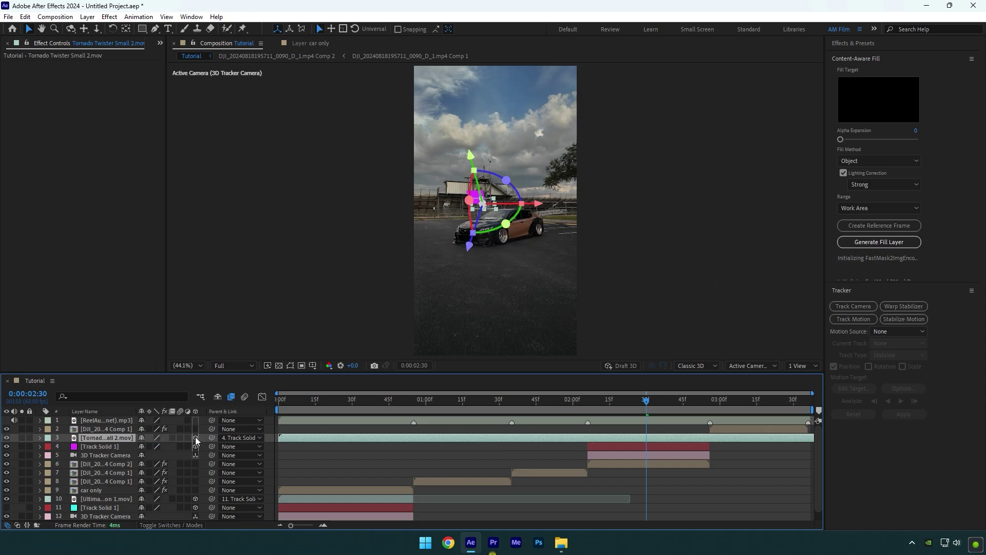
Step: Enlarge the tornado, rotate it upright and position it behind the car's front end with its base near the ground
key(s)
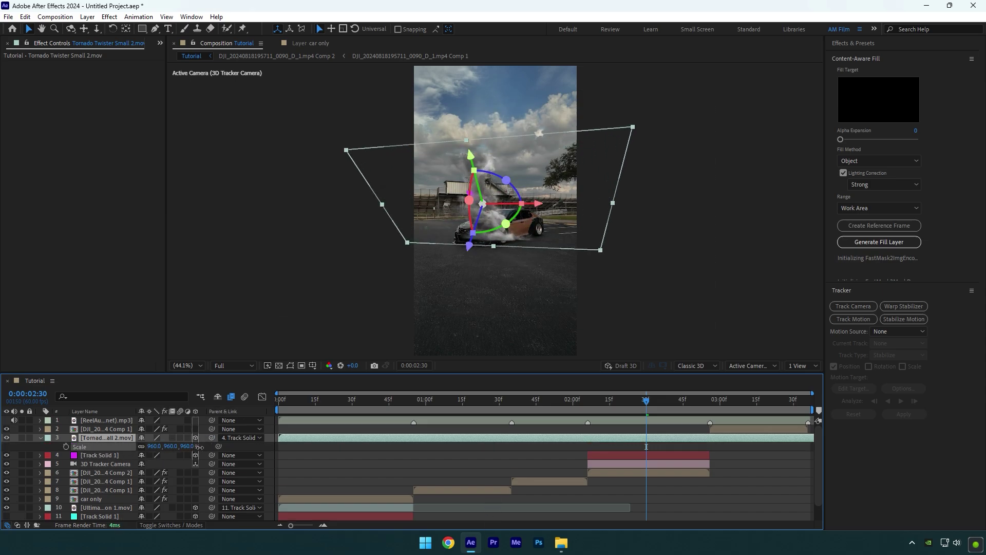
drag(200, 447, 203, 447)
drag(469, 201, 471, 179)
drag(507, 210, 521, 206)
drag(478, 209, 463, 220)
drag(483, 146, 483, 97)
drag(534, 159, 479, 132)
Step: Trim the start of the tornado layer to 0:00:02:06 and check it within the clip
drag(646, 403, 588, 404)
click(587, 438)
key(ctrl+shift+d)
click(581, 447)
key(Delete)
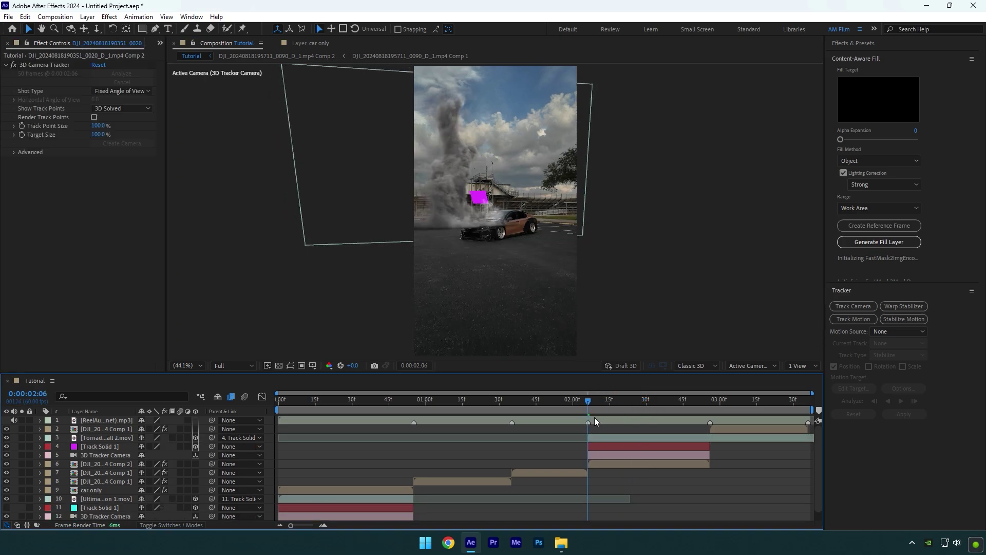
drag(594, 404, 631, 409)
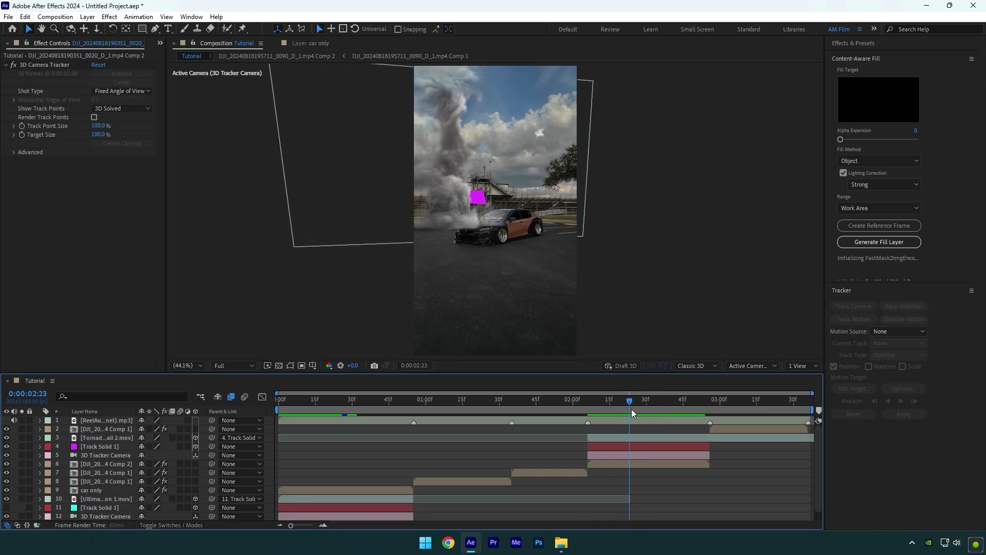
Step: Duplicate the tornado layer, scale the copy to 2050% and position it behind the car's rear
click(622, 436)
key(ctrl+d)
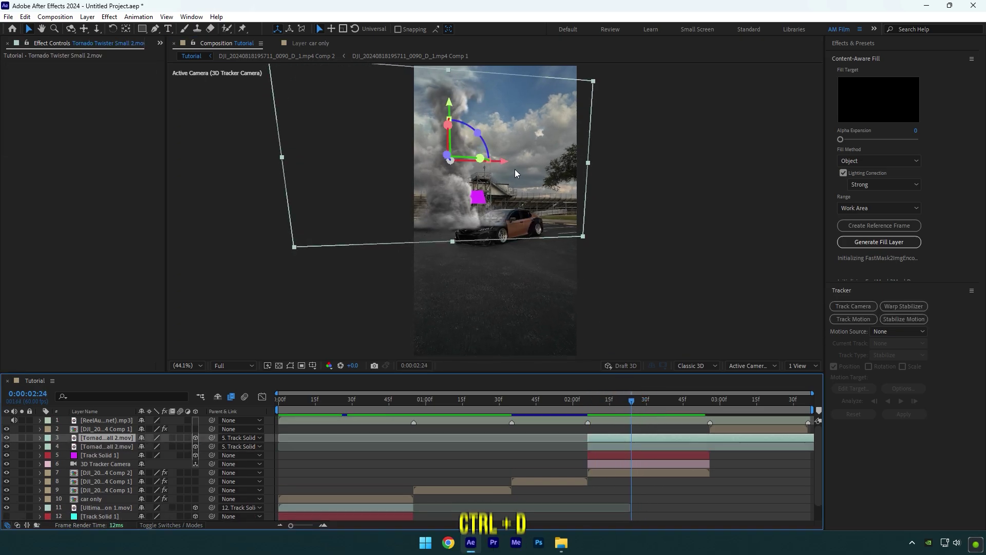
drag(516, 173, 604, 174)
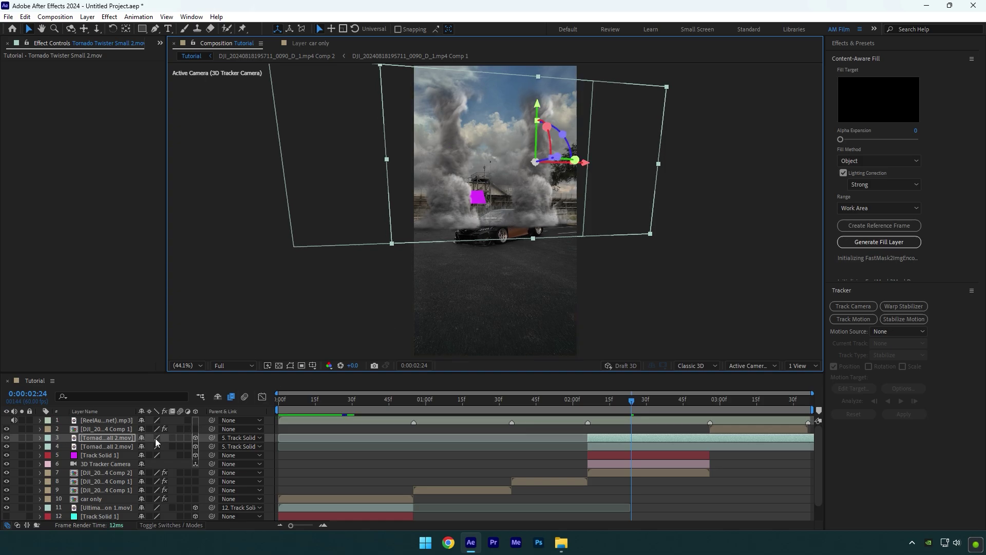
key(s)
drag(156, 447, 210, 446)
drag(536, 108, 538, 30)
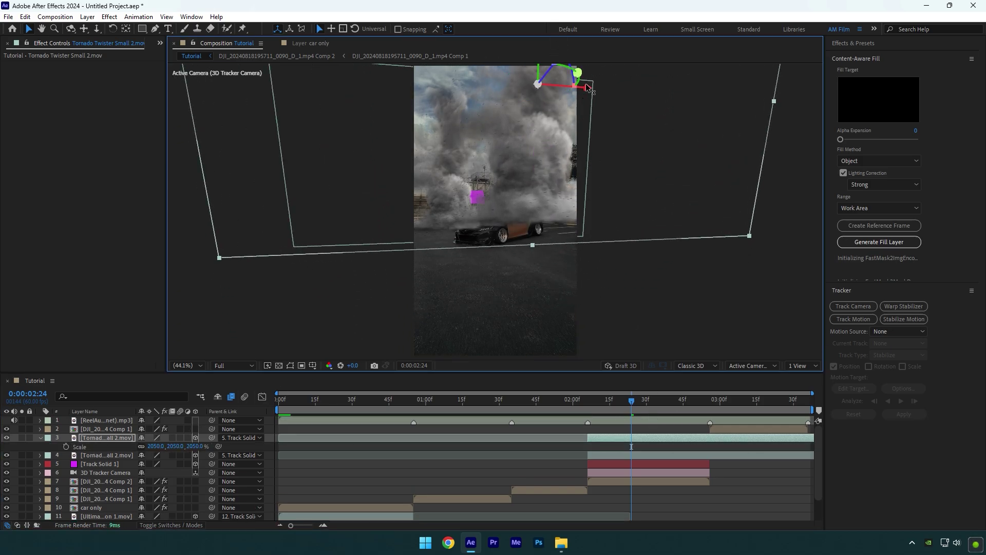
drag(587, 87, 564, 82)
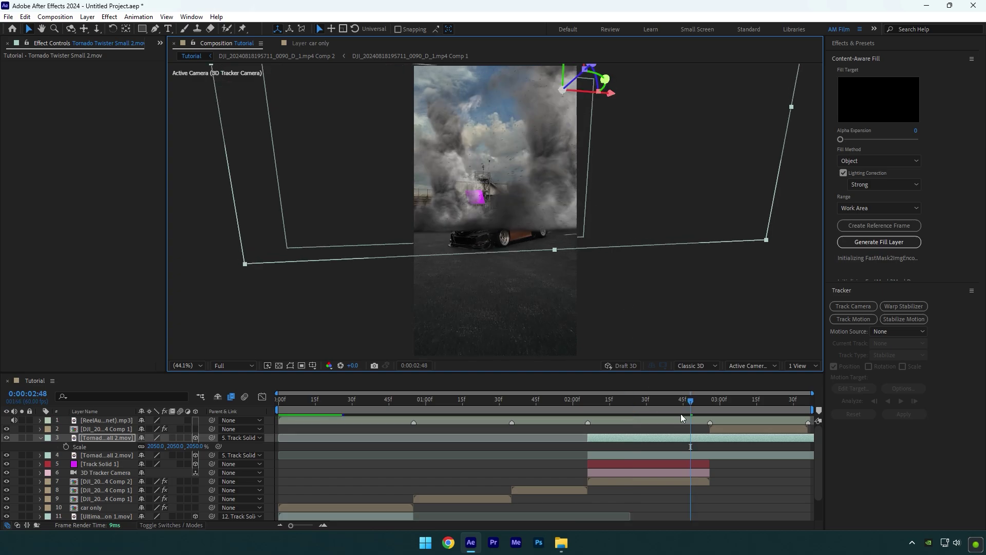
Step: Trim the ends of both tornado layers to 0:00:02:56
drag(689, 404, 711, 400)
click(723, 444)
click(723, 439)
key(ctrl+shift+d)
key(Delete)
click(721, 454)
key(ctrl+shift+d)
key(Delete)
Step: Duplicate the camera-tracked clip and place the copy above both tornado layers
drag(711, 405, 636, 409)
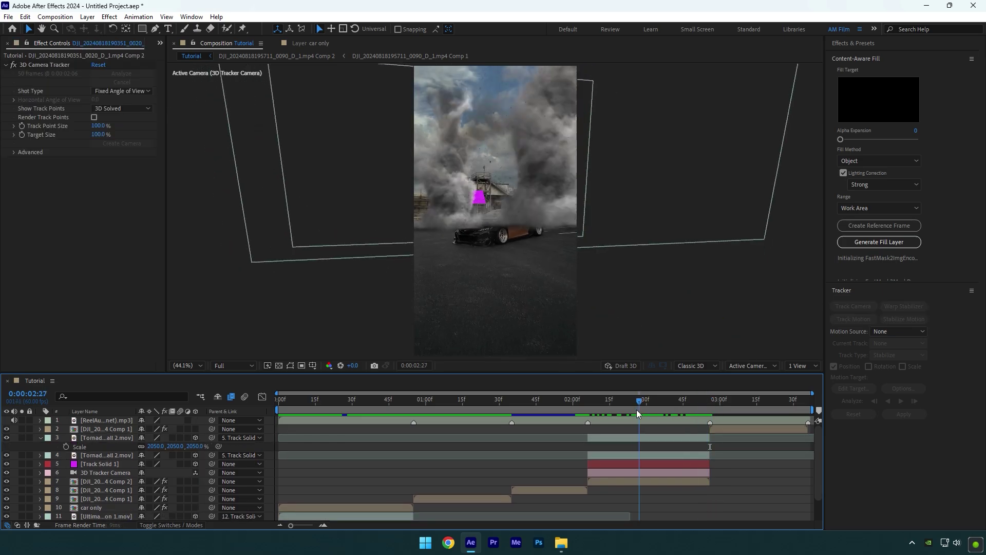
click(636, 481)
key(ctrl+d)
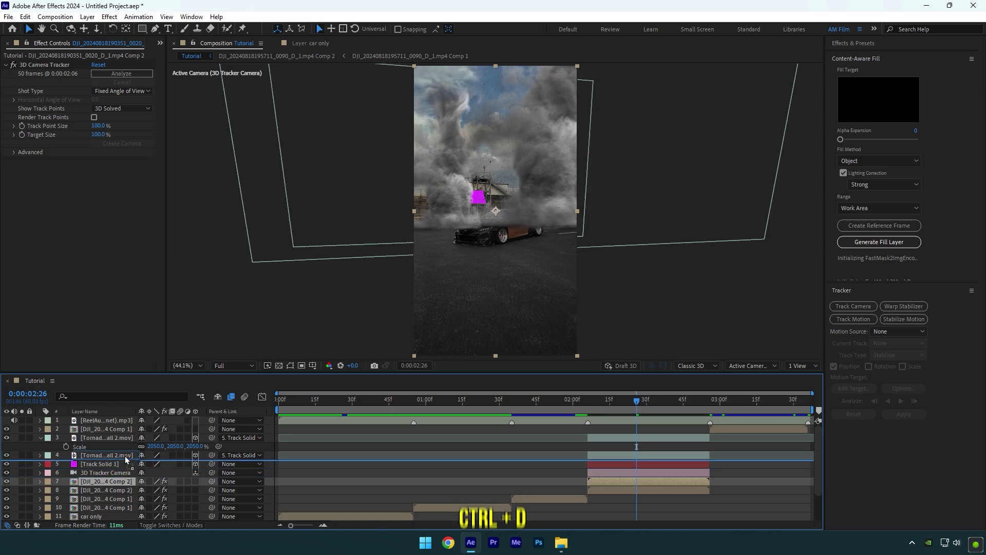
drag(126, 458, 126, 434)
click(41, 447)
Step: Rename the duplicated clip "car only" and remove its 3D Camera Tracker effect
right_click(88, 438)
click(129, 407)
text(car only)
key(Return)
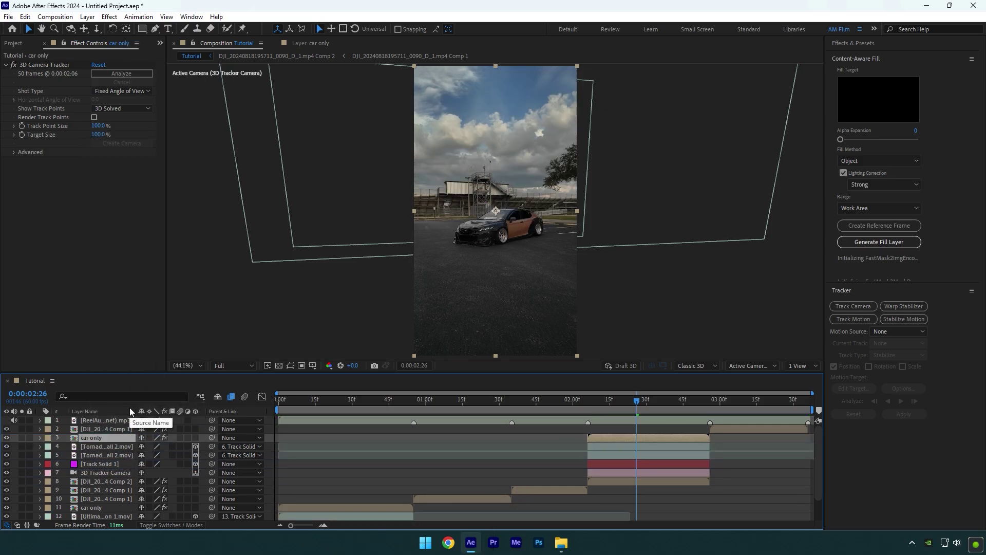
click(43, 65)
key(Delete)
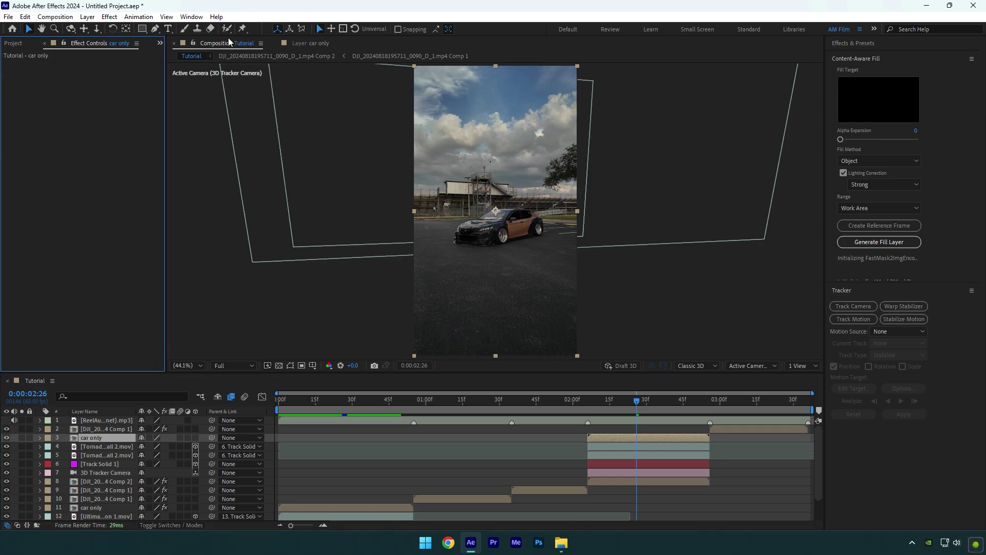
Step: Open the new "car only" layer with the Roto Brush at 0:00:02:06 and paint the hood, grille and front bumper as foreground
click(227, 29)
double_click(95, 439)
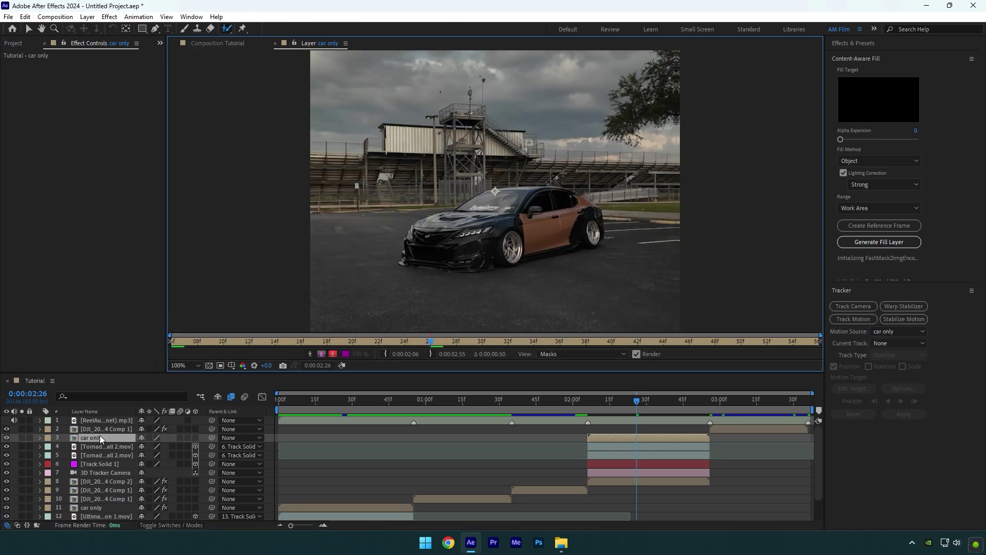
drag(637, 399, 588, 399)
drag(446, 229, 508, 215)
scroll(454, 236, up, 1)
mouse_move(362, 264)
mouse_down()
mouse_move(345, 308)
mouse_move(422, 222)
mouse_up()
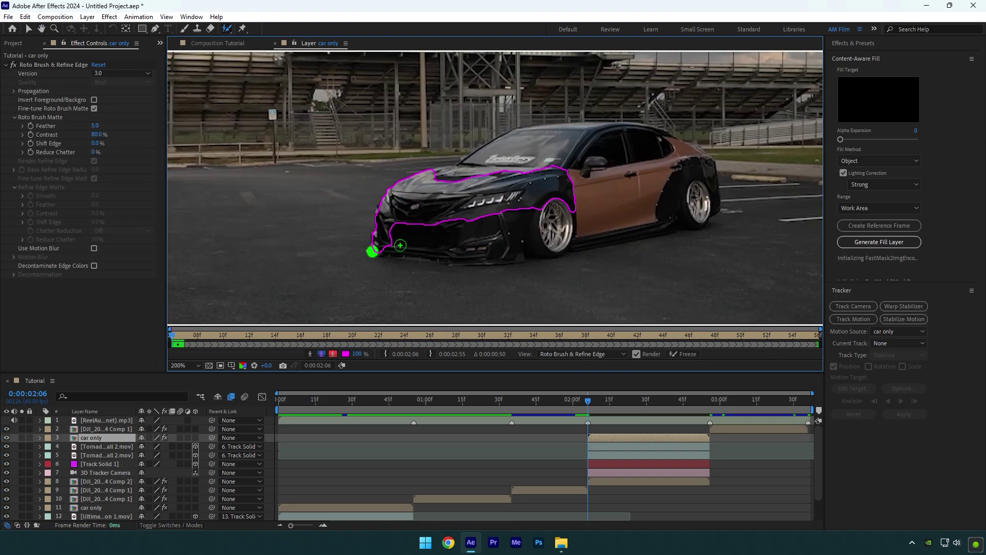
mouse_move(384, 255)
mouse_down()
mouse_move(473, 258)
mouse_move(532, 248)
mouse_up()
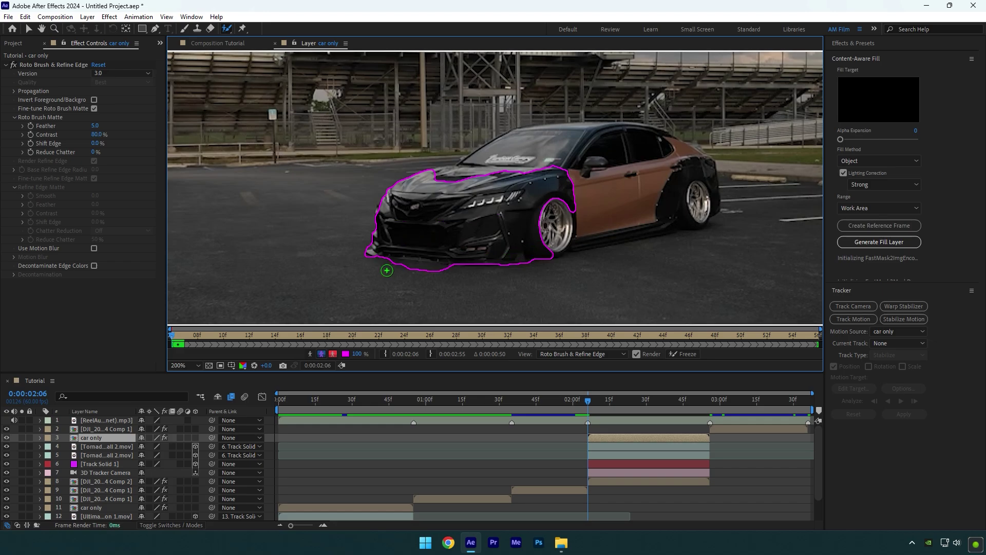
Step: Extend the Roto Brush foreground over the car's windshield, roof, doors and rear, and refine the matte edge around the rear wheel
mouse_move(383, 263)
mouse_down()
mouse_move(457, 268)
mouse_move(419, 251)
mouse_up()
mouse_move(540, 251)
mouse_down()
mouse_move(674, 214)
mouse_move(708, 180)
mouse_up()
key(period)
drag(357, 170, 487, 135)
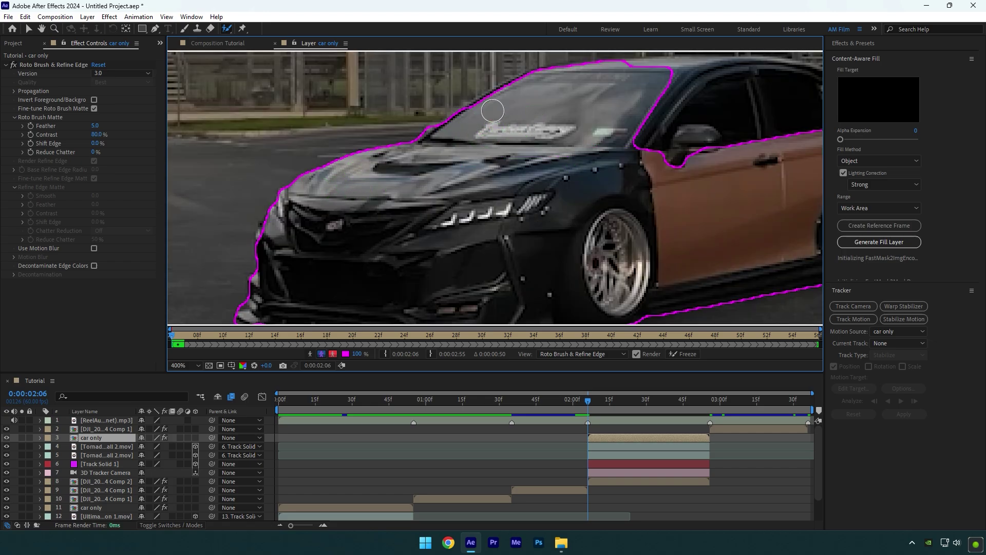
mouse_move(467, 109)
mouse_down()
mouse_move(537, 72)
mouse_move(450, 239)
mouse_move(529, 200)
mouse_move(507, 227)
mouse_move(742, 223)
mouse_move(713, 206)
mouse_move(670, 204)
mouse_up()
mouse_move(715, 251)
mouse_down()
mouse_move(432, 200)
mouse_move(420, 180)
mouse_move(437, 173)
mouse_move(523, 219)
mouse_up()
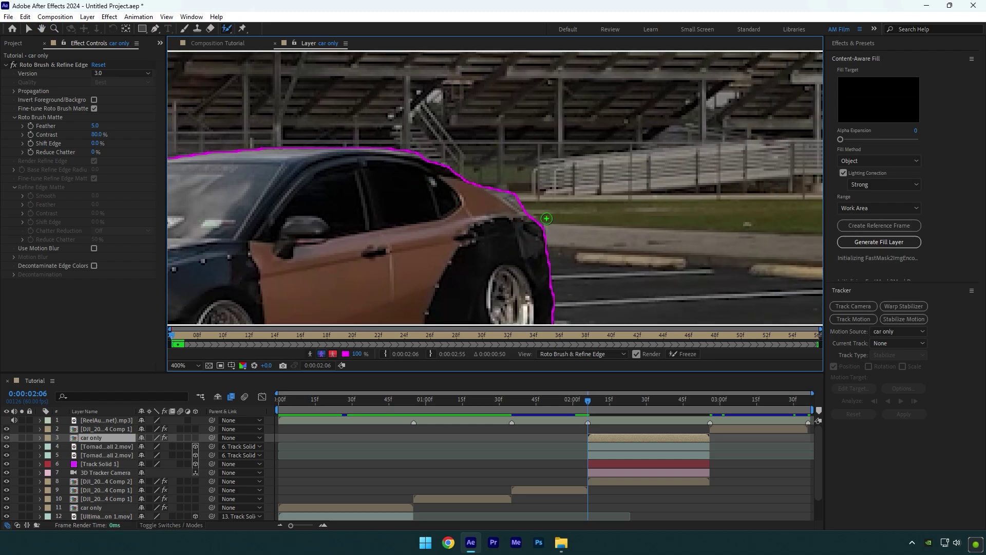
drag(504, 261, 467, 156)
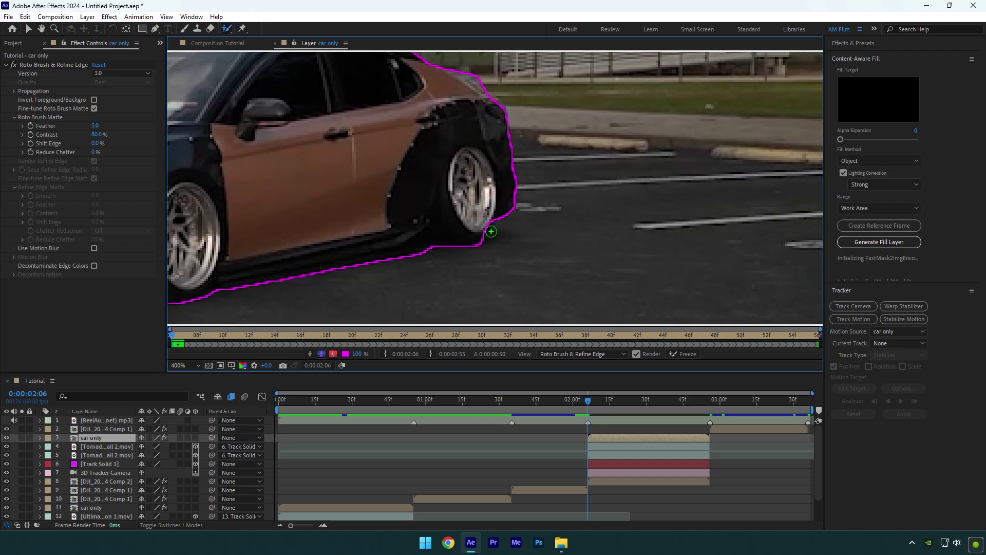
drag(489, 225, 476, 231)
scroll(414, 228, down, 1)
drag(316, 144, 415, 205)
Step: Freeze the Roto Brush propagation for the "car only" layer and return to the Tutorial composition
key(v)
click(692, 353)
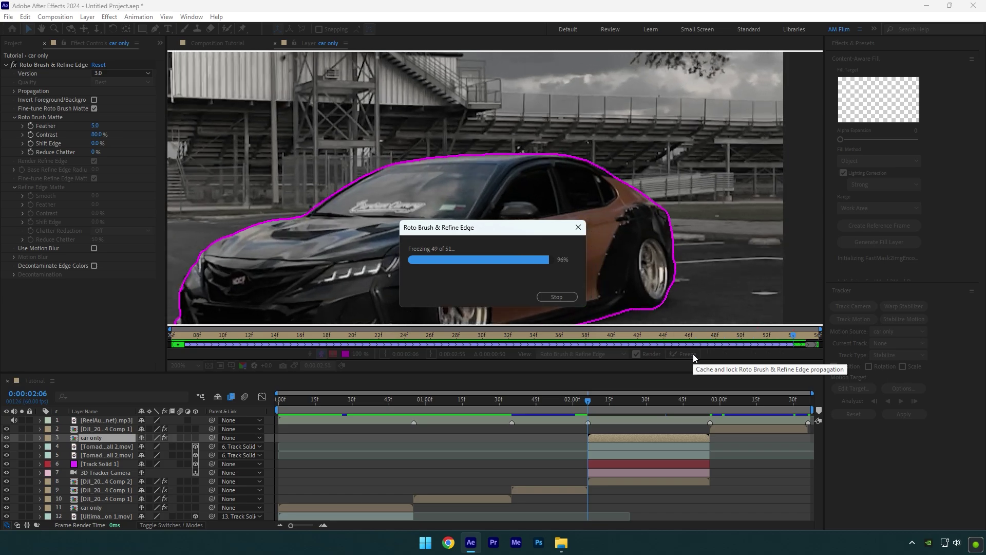
click(212, 44)
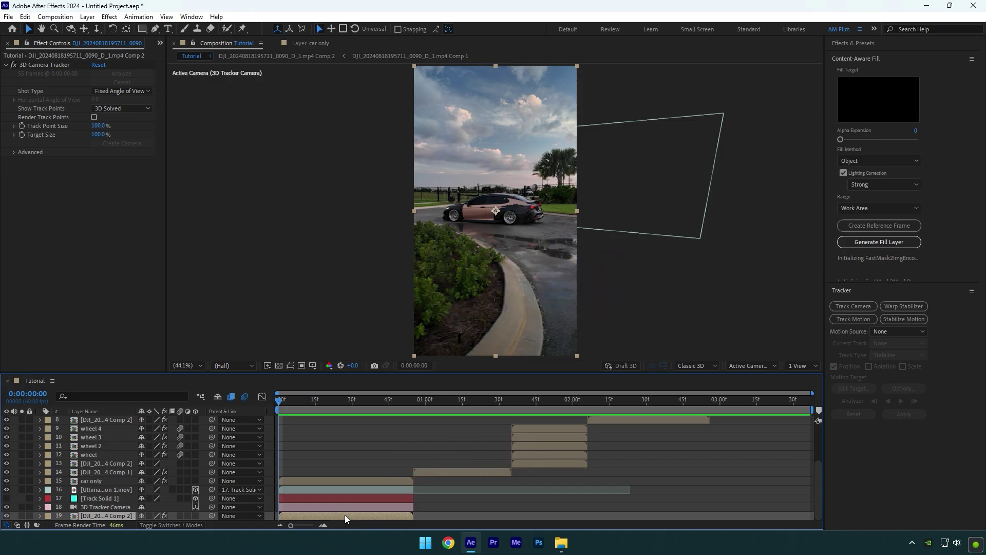
Step: Pre-compose the first clip's car only, explosion, track solid, camera and footage layers as "Pre-comp 1", moving all attributes
drag(344, 515, 356, 482)
right_click(355, 482)
click(401, 412)
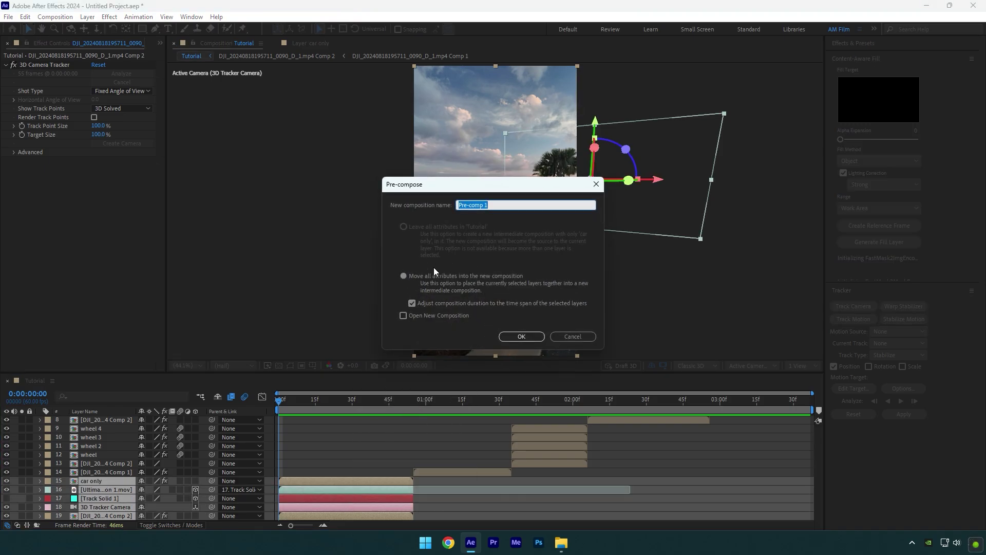
click(534, 337)
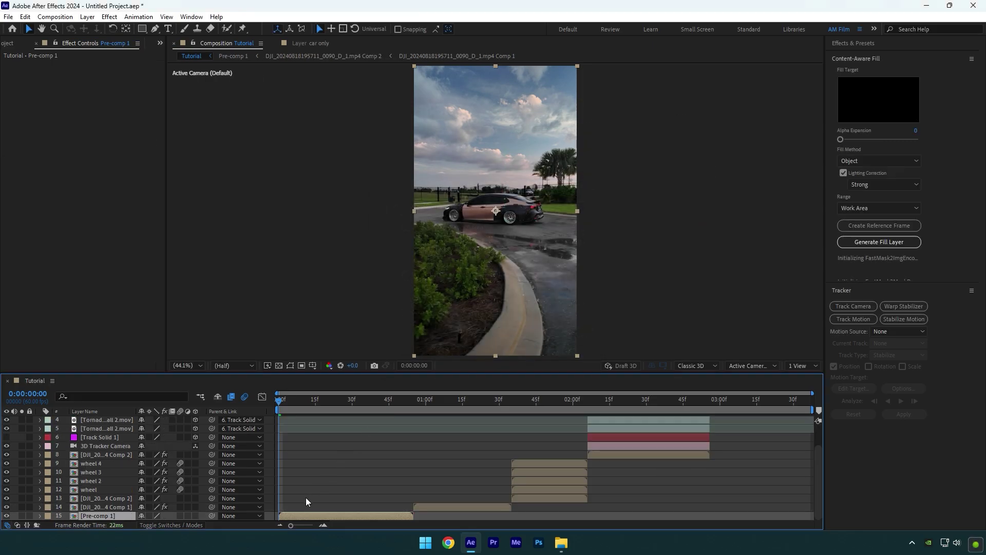
Step: Apply RSMB Pro to Pre-comp 1 with Use GPU set to ON and a blur amount of 0.8
key(ctrl+space)
text(rsmb)
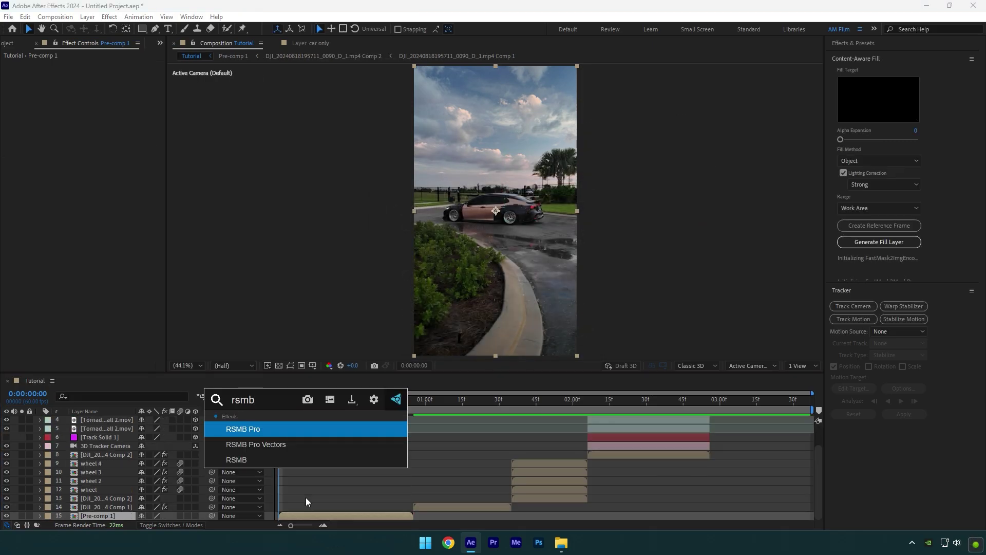
key(Return)
click(118, 74)
click(116, 94)
click(97, 91)
text(0.8)
key(Return)
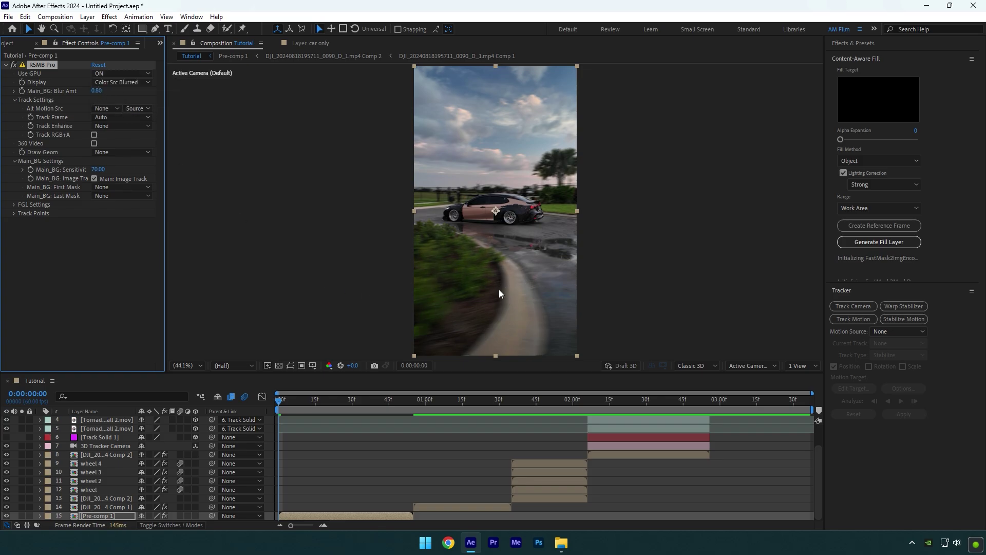
Step: Compare the first clip with and without RSMB Pro, and play back the whole reel from the start
click(13, 64)
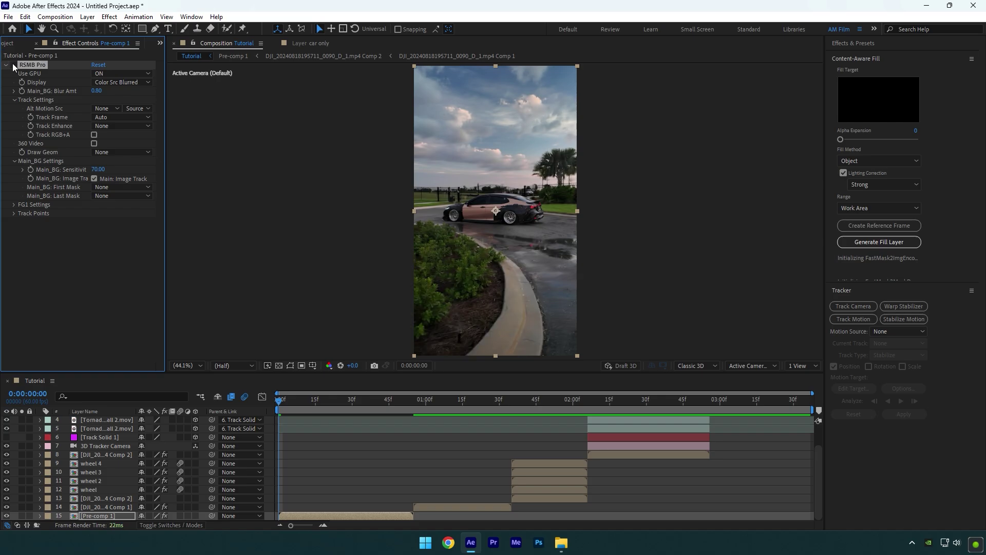
click(14, 65)
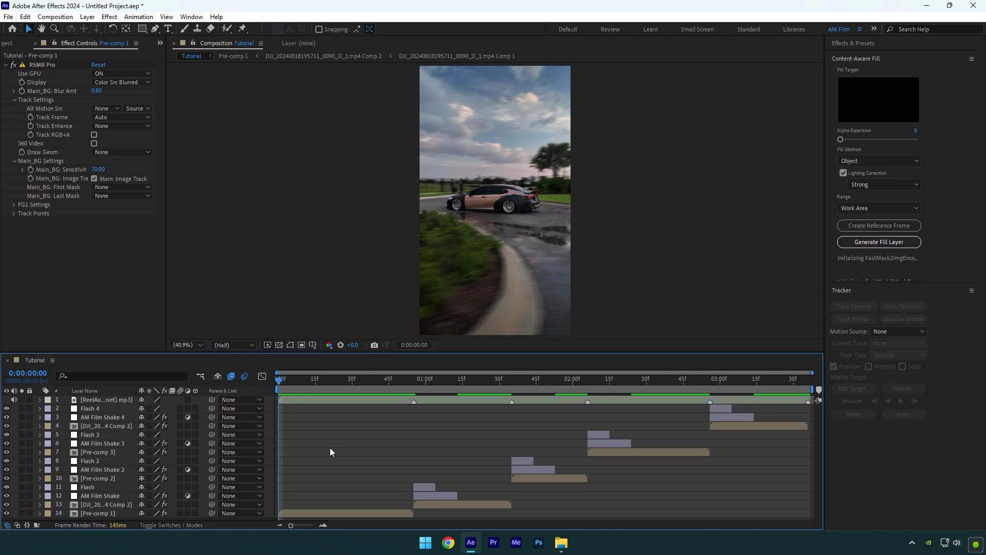
key(space)
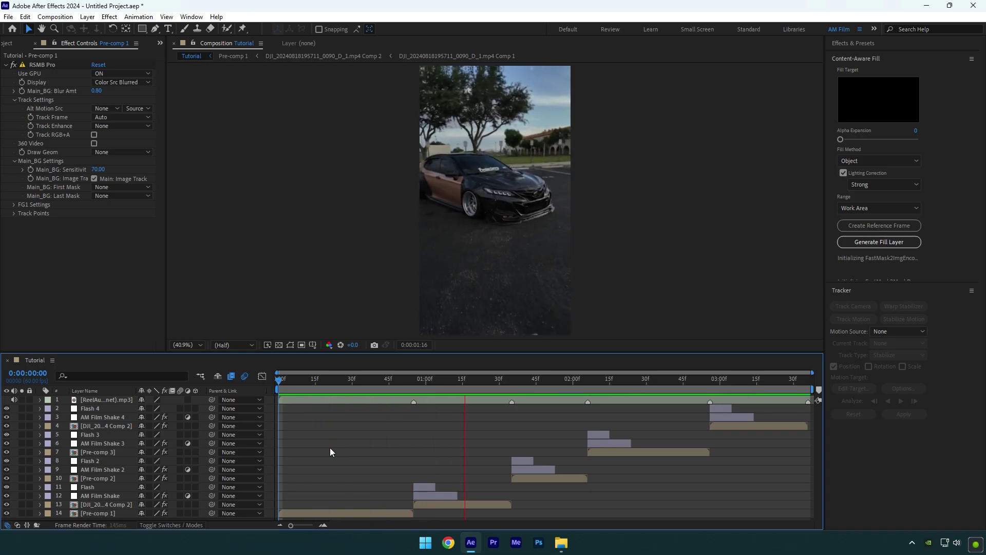